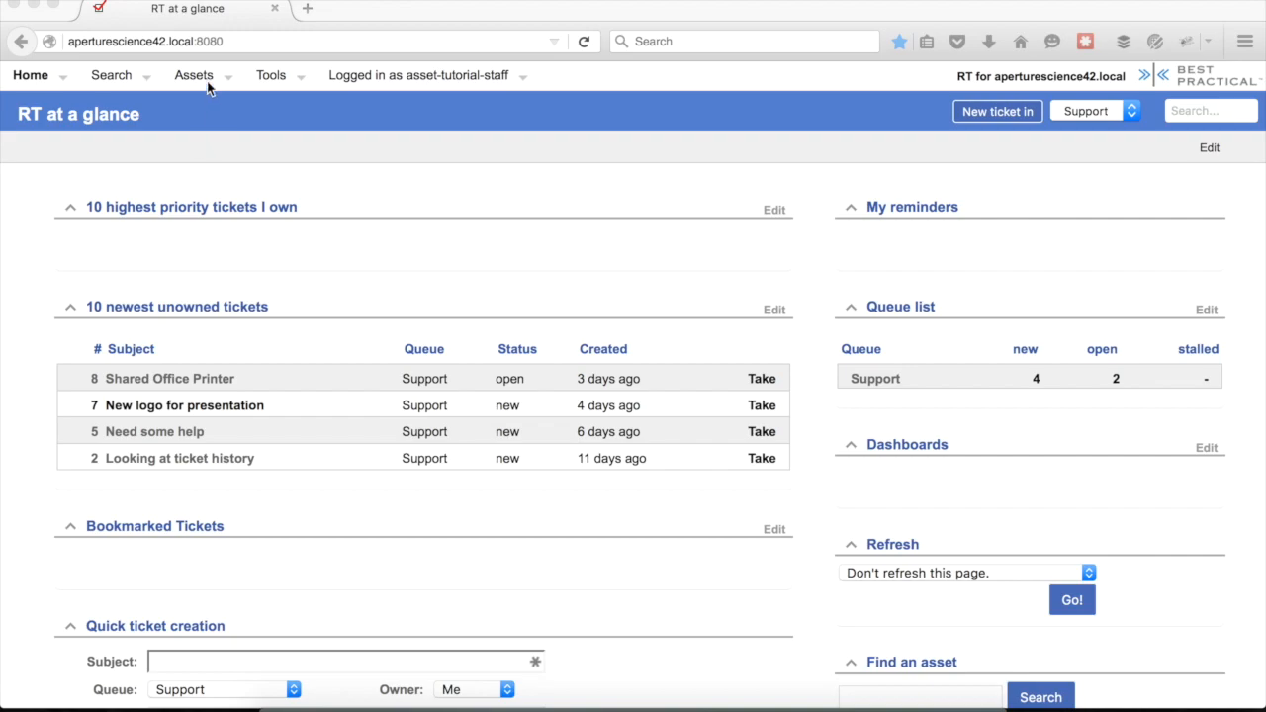
- Search for all assets in the IT Department Assets catalog and open the Shared Office Printer asset
{"action": "mouse_move", "coordinate": [209, 80]}
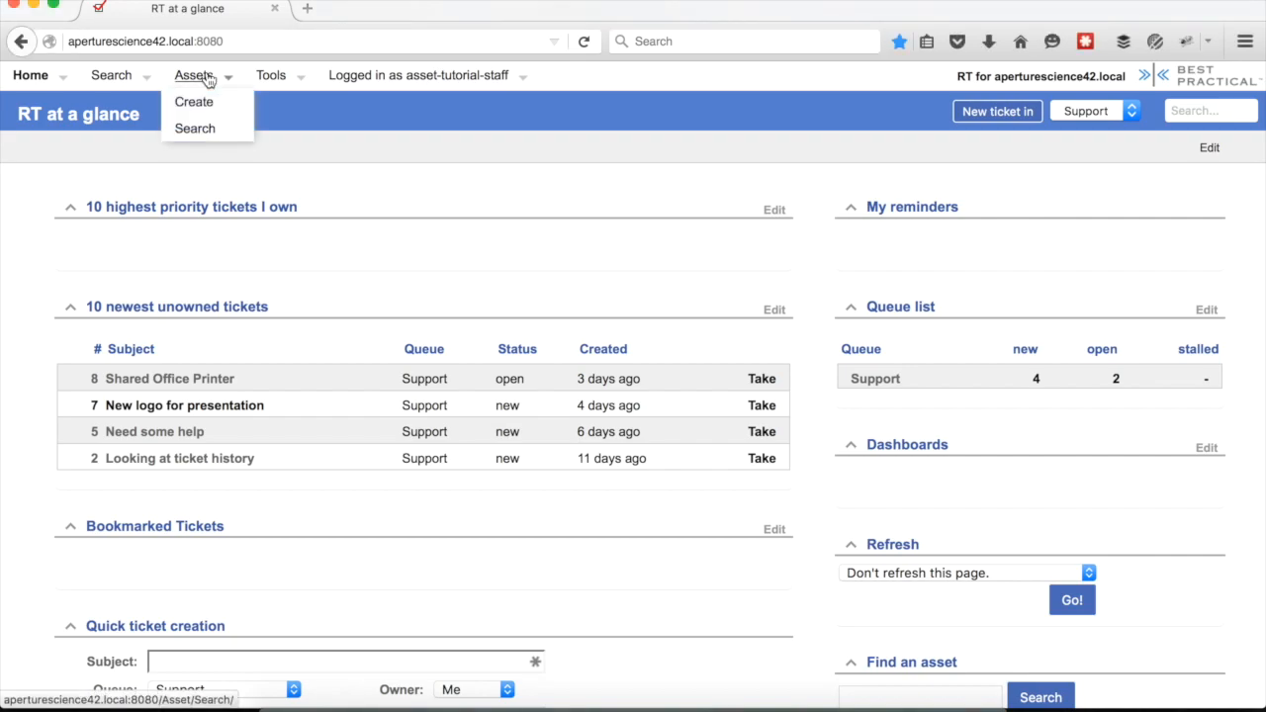
{"action": "left_click", "coordinate": [202, 80]}
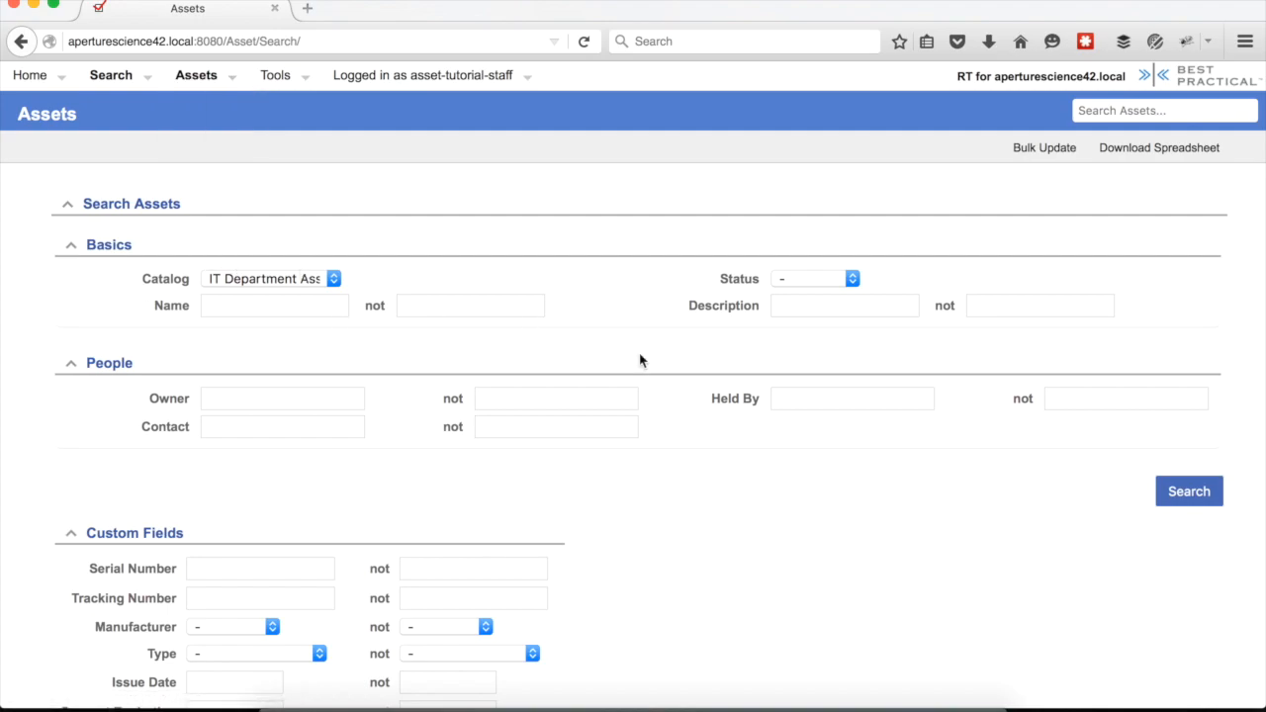
{"action": "left_click", "coordinate": [1200, 492]}
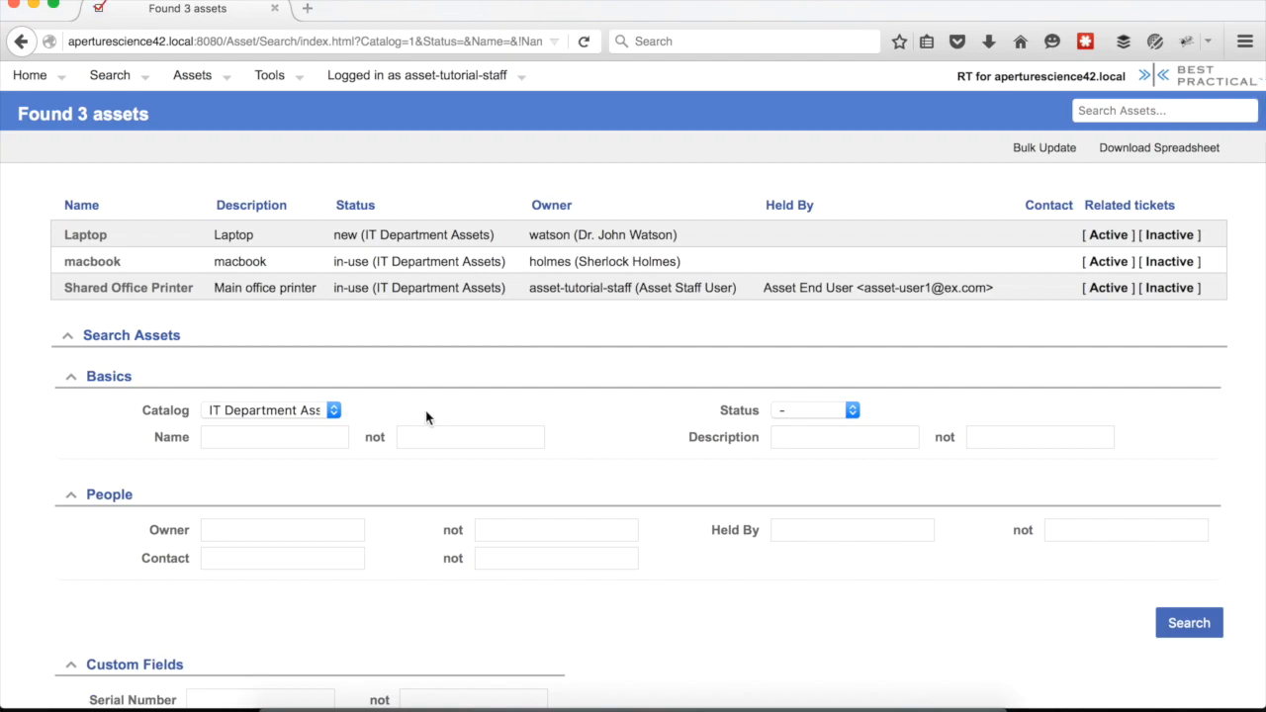
{"action": "left_click", "coordinate": [99, 288]}
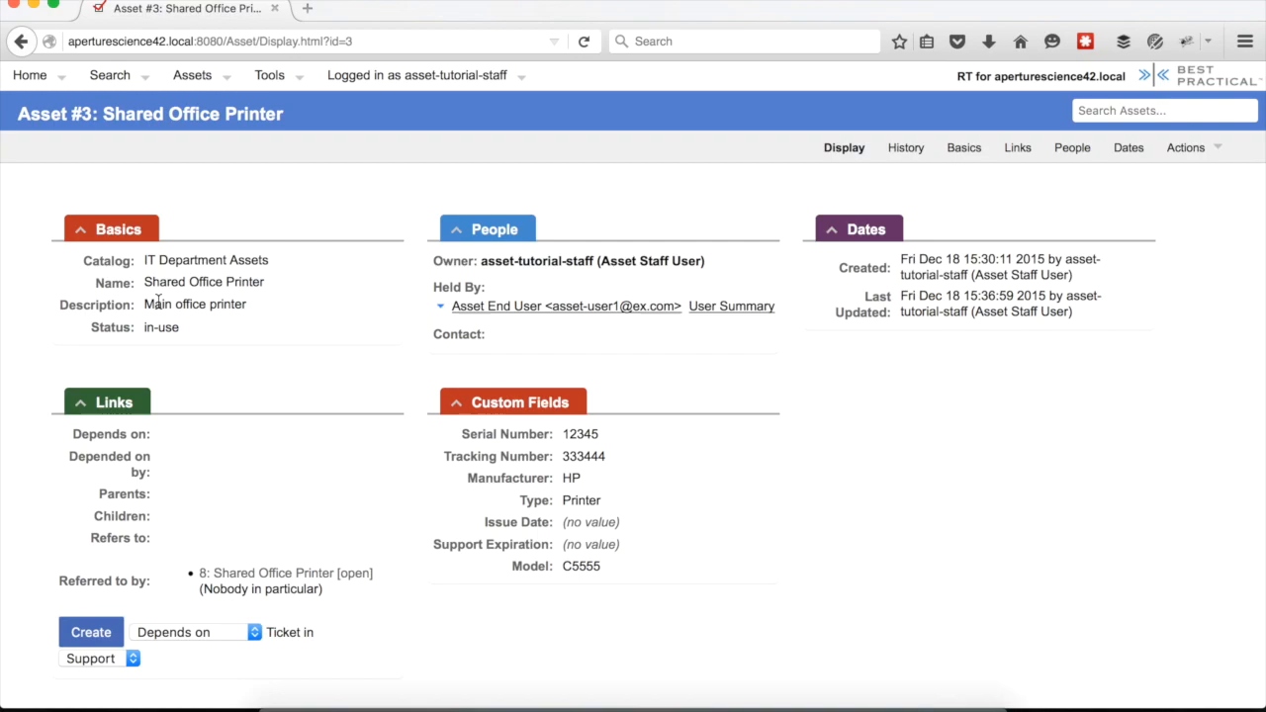
- Examine the Shared Office Printer's catalog, status, links, custom fields and change history
{"action": "left_click_drag", "start_coordinate": [132, 259], "coordinate": [83, 259]}
{"action": "left_click", "coordinate": [95, 263]}
{"action": "left_click_drag", "start_coordinate": [132, 327], "coordinate": [91, 327]}
{"action": "scroll", "coordinate": [879, 526], "scroll_direction": "down", "scroll_amount": 5}
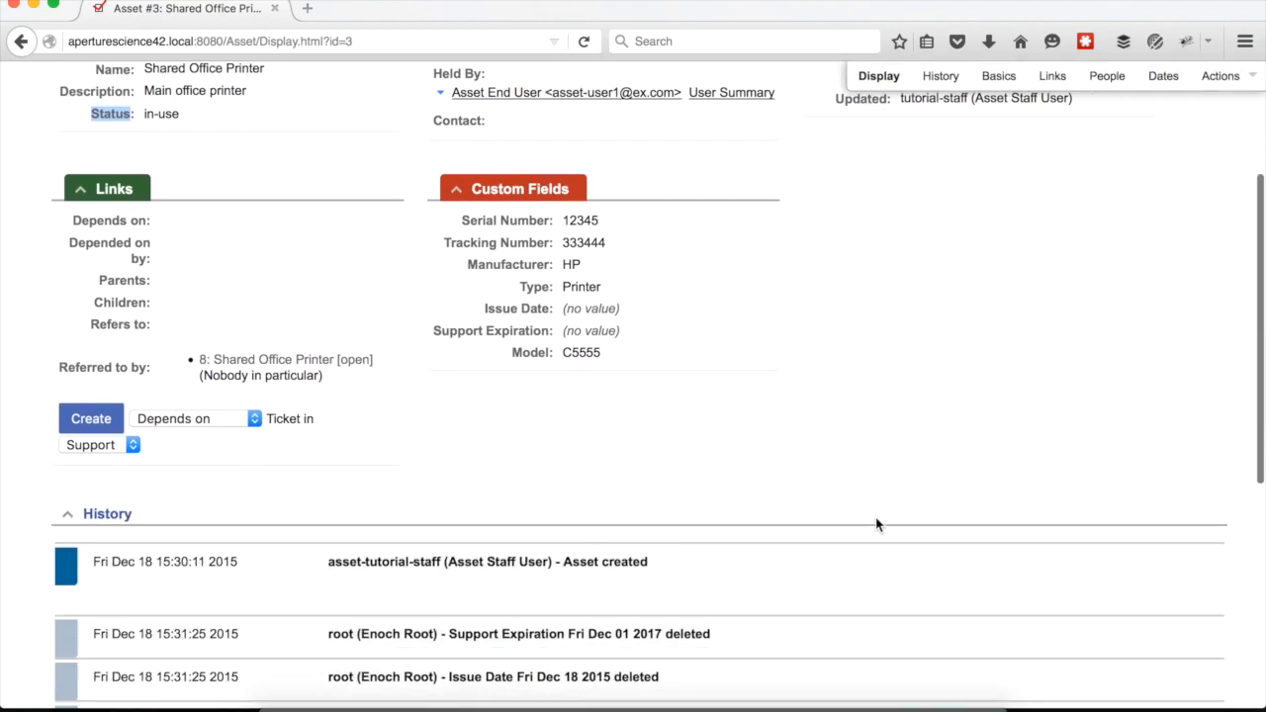
{"action": "scroll", "coordinate": [868, 518], "scroll_direction": "down", "scroll_amount": 1}
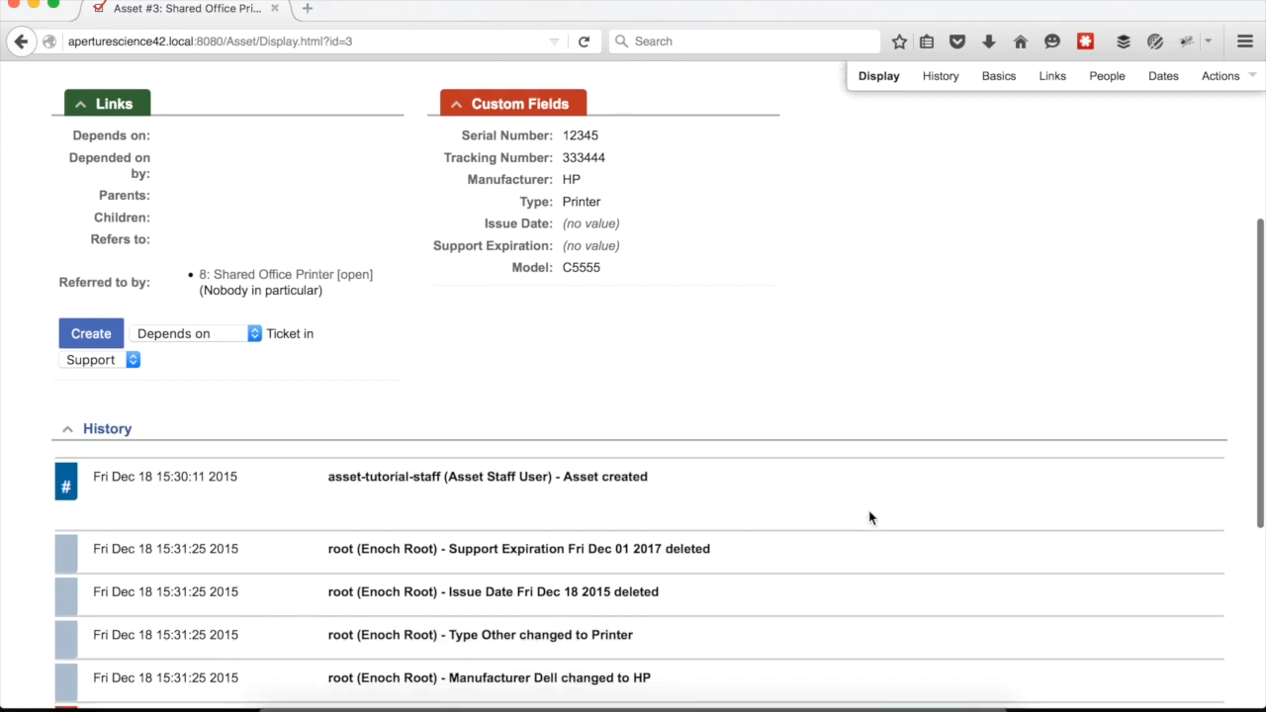
{"action": "scroll", "coordinate": [869, 517], "scroll_direction": "down", "scroll_amount": 6}
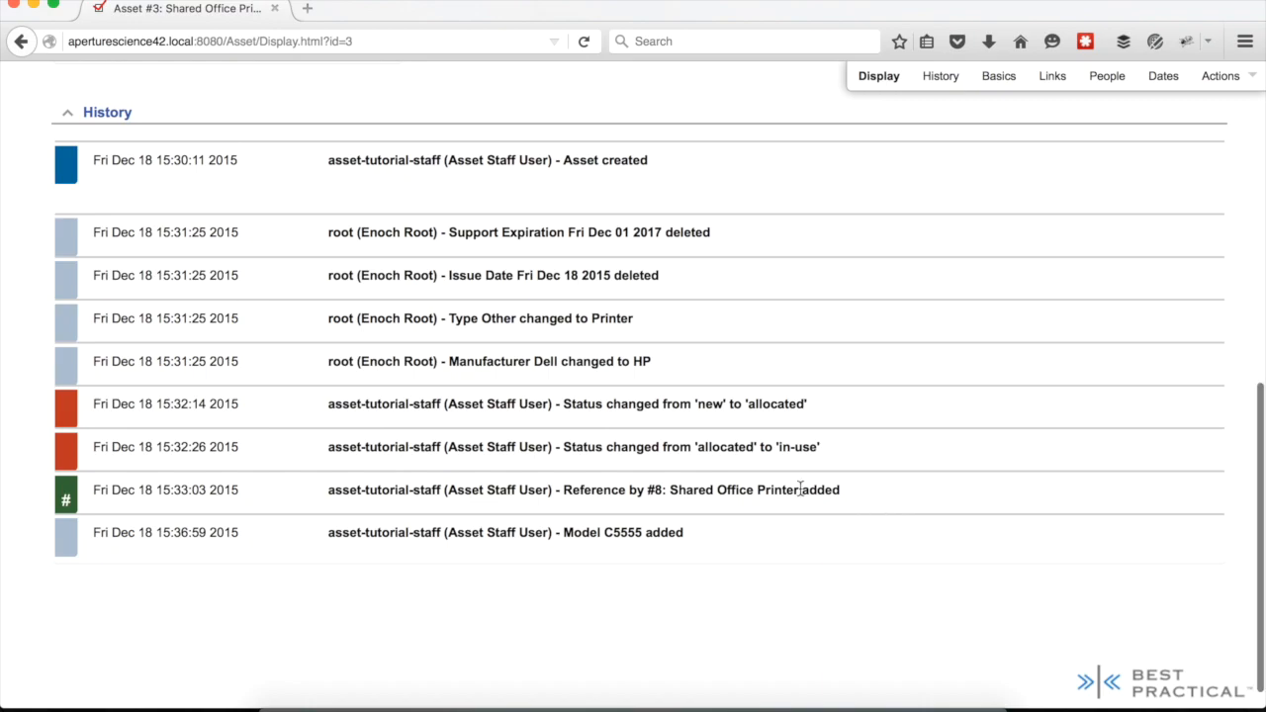
{"action": "scroll", "coordinate": [801, 490], "scroll_direction": "up", "scroll_amount": 1}
{"action": "scroll", "coordinate": [777, 480], "scroll_direction": "up", "scroll_amount": 10}
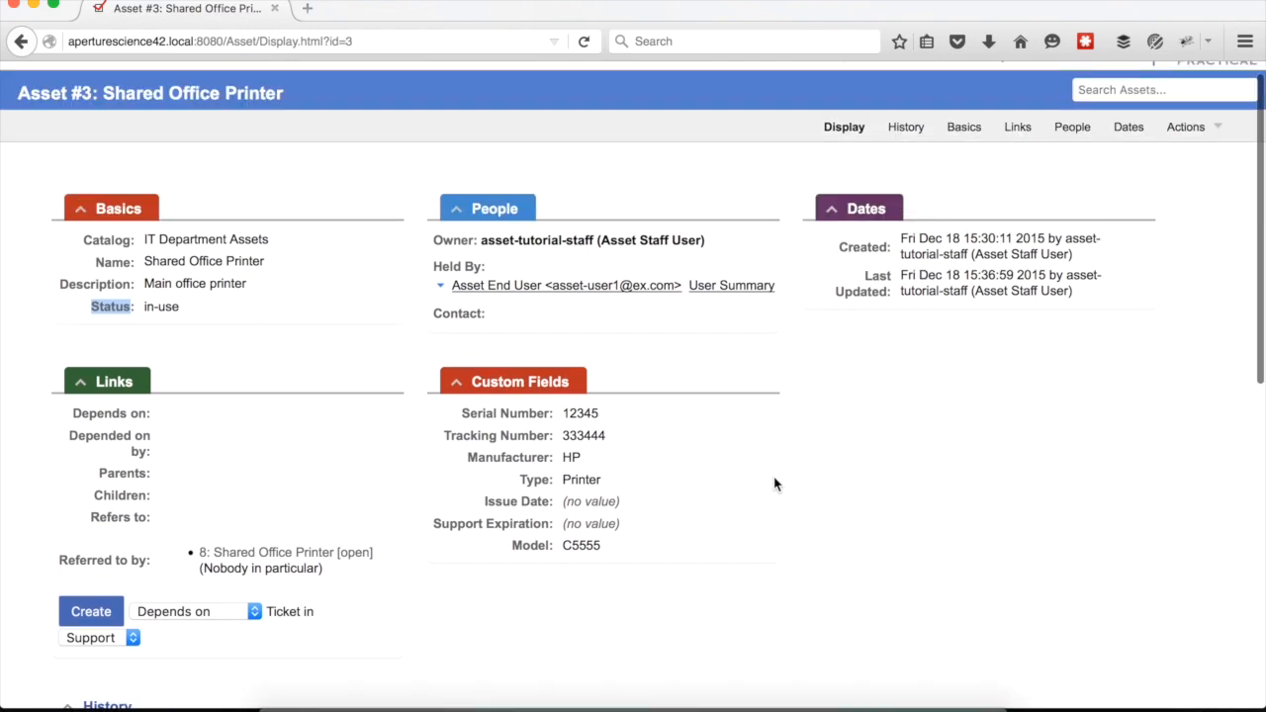
{"action": "scroll", "coordinate": [776, 483], "scroll_direction": "up", "scroll_amount": 1}
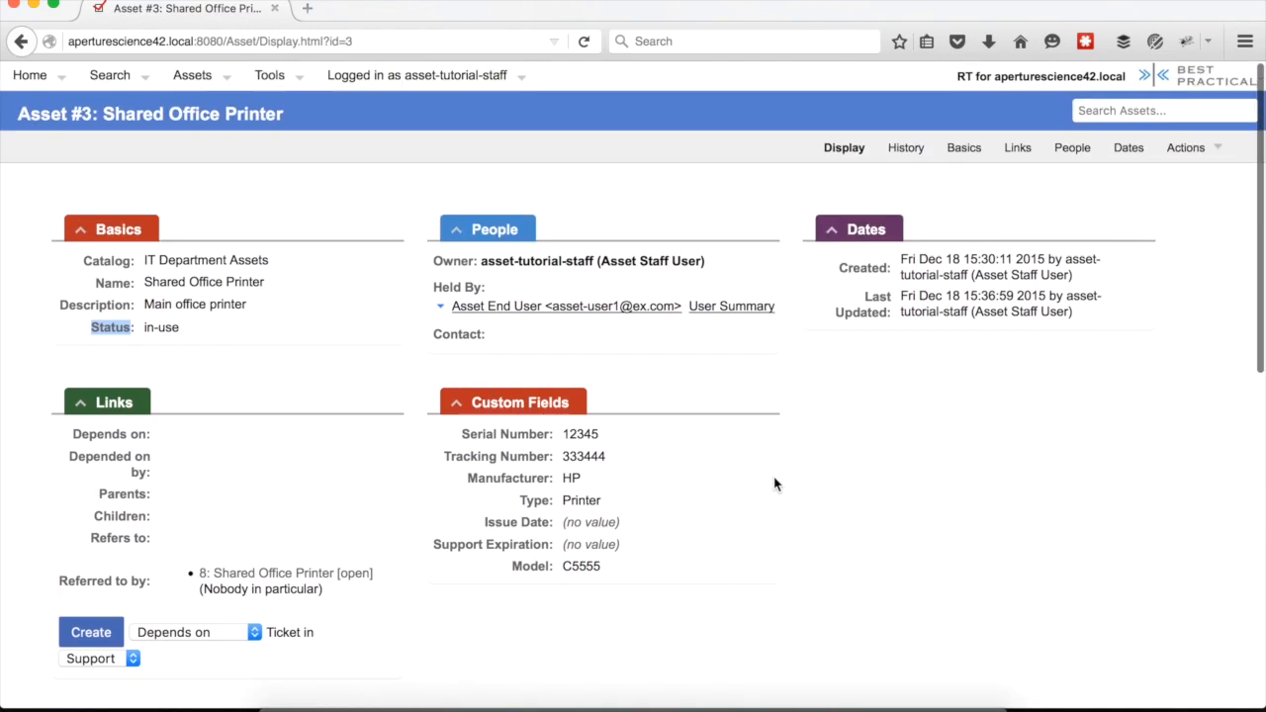
- Start creating a new asset in the IT Department Assets catalog
{"action": "mouse_move", "coordinate": [198, 81]}
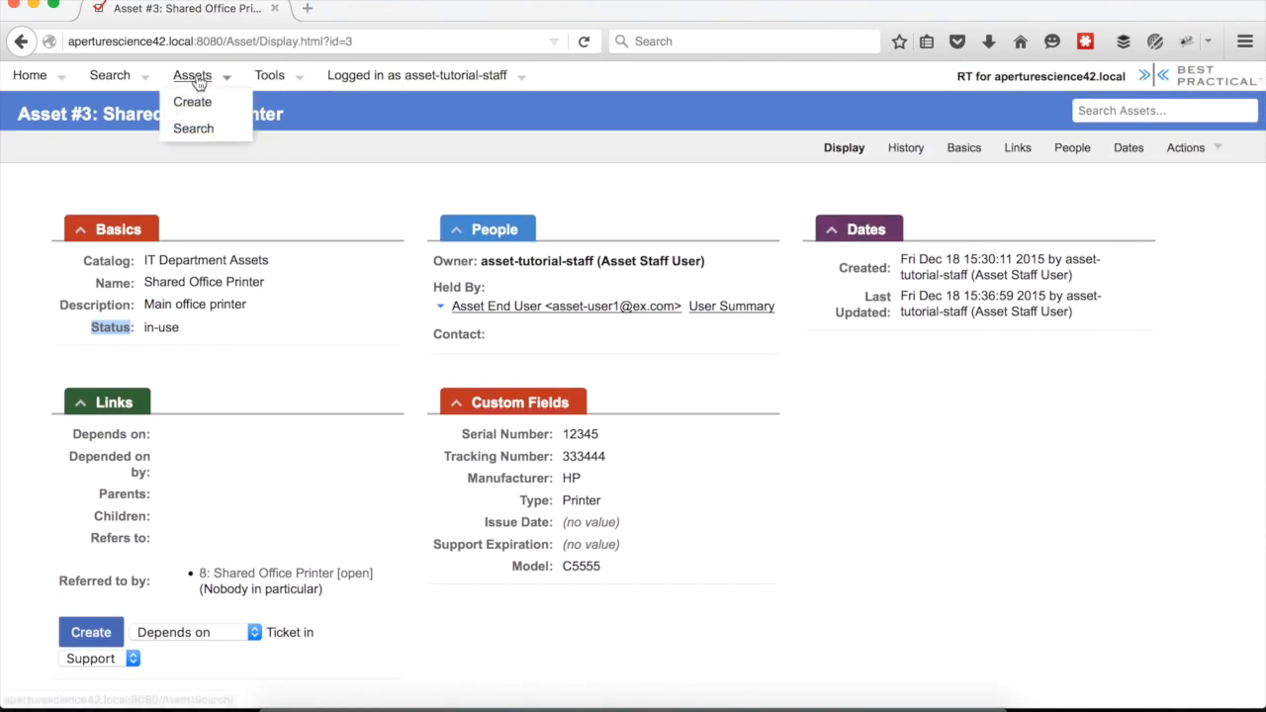
{"action": "left_click", "coordinate": [193, 103]}
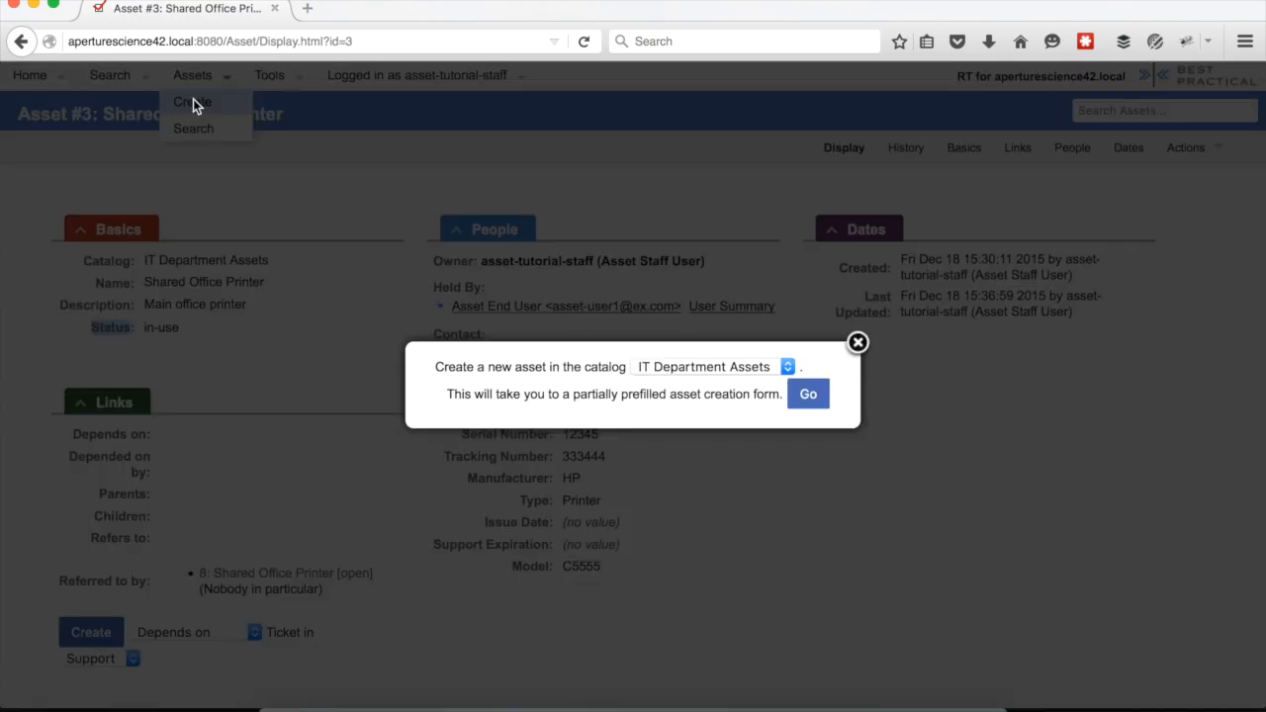
{"action": "left_click", "coordinate": [768, 368]}
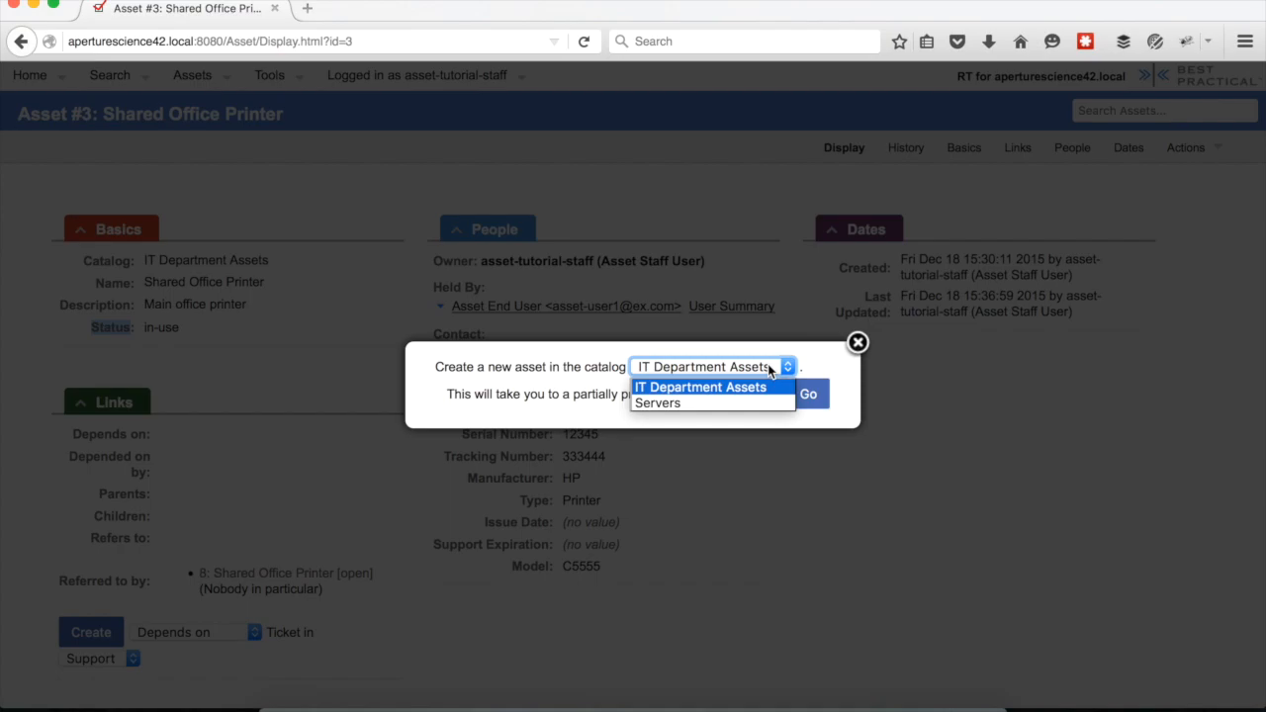
{"action": "left_click", "coordinate": [770, 367]}
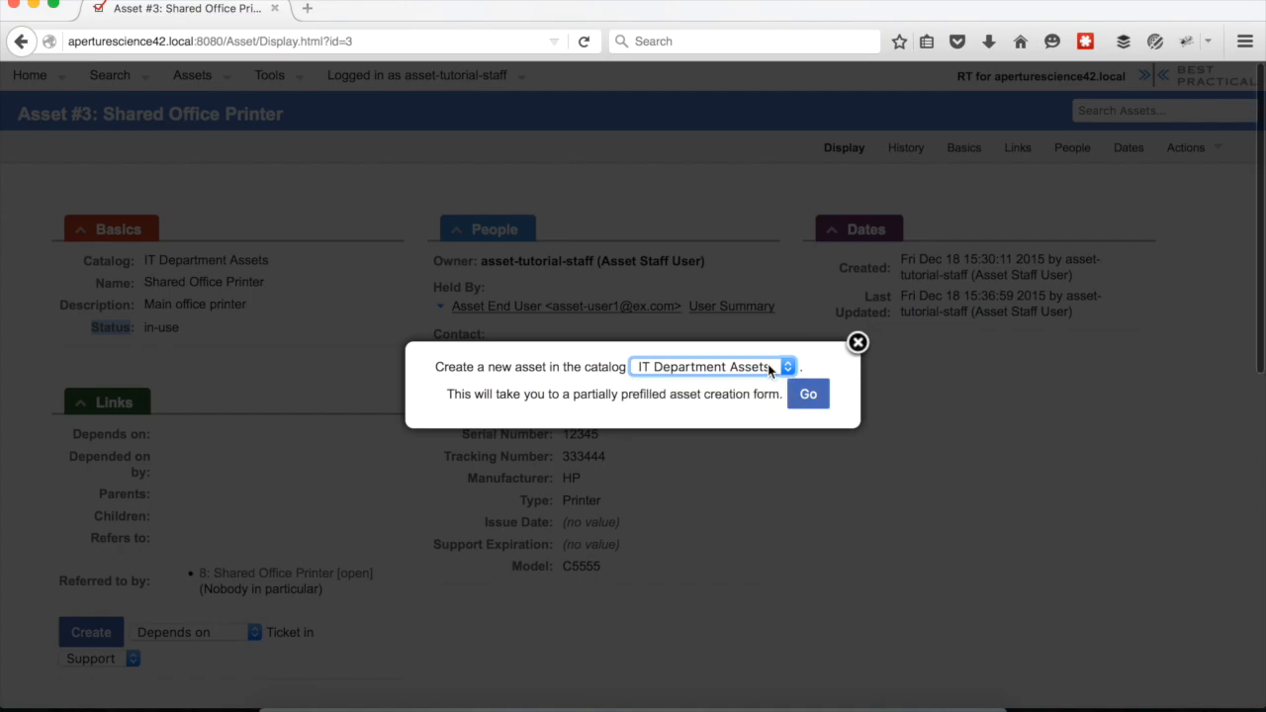
{"action": "scroll", "coordinate": [806, 386], "scroll_direction": "down", "scroll_amount": 1}
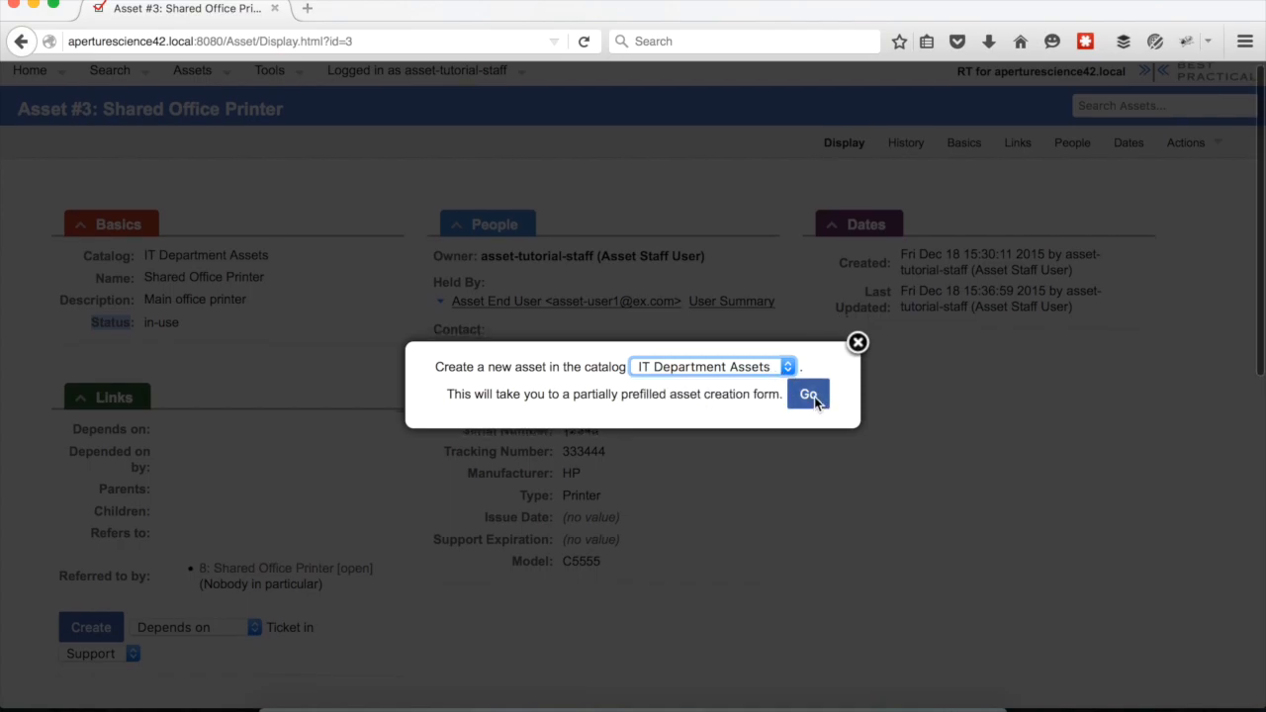
{"action": "left_click", "coordinate": [809, 395]}
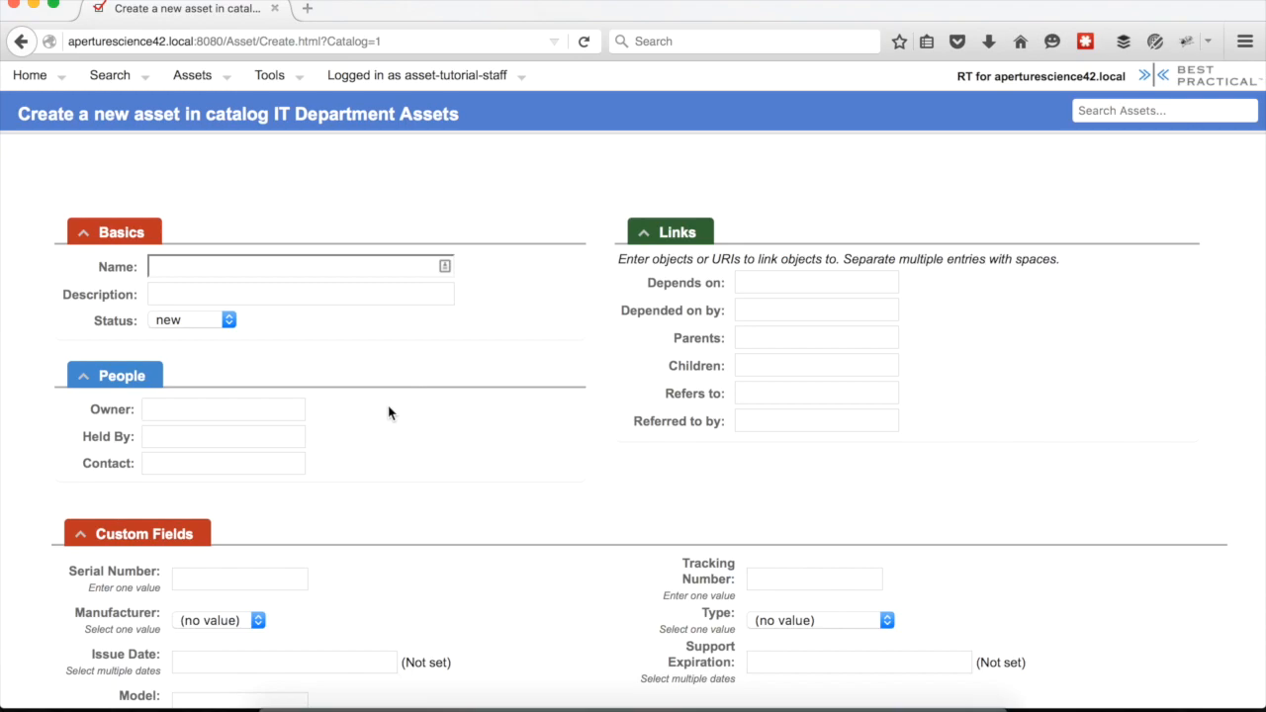
- Name the new asset "East Printer" and give it the description "Office east printer"
{"action": "left_click", "coordinate": [278, 263]}
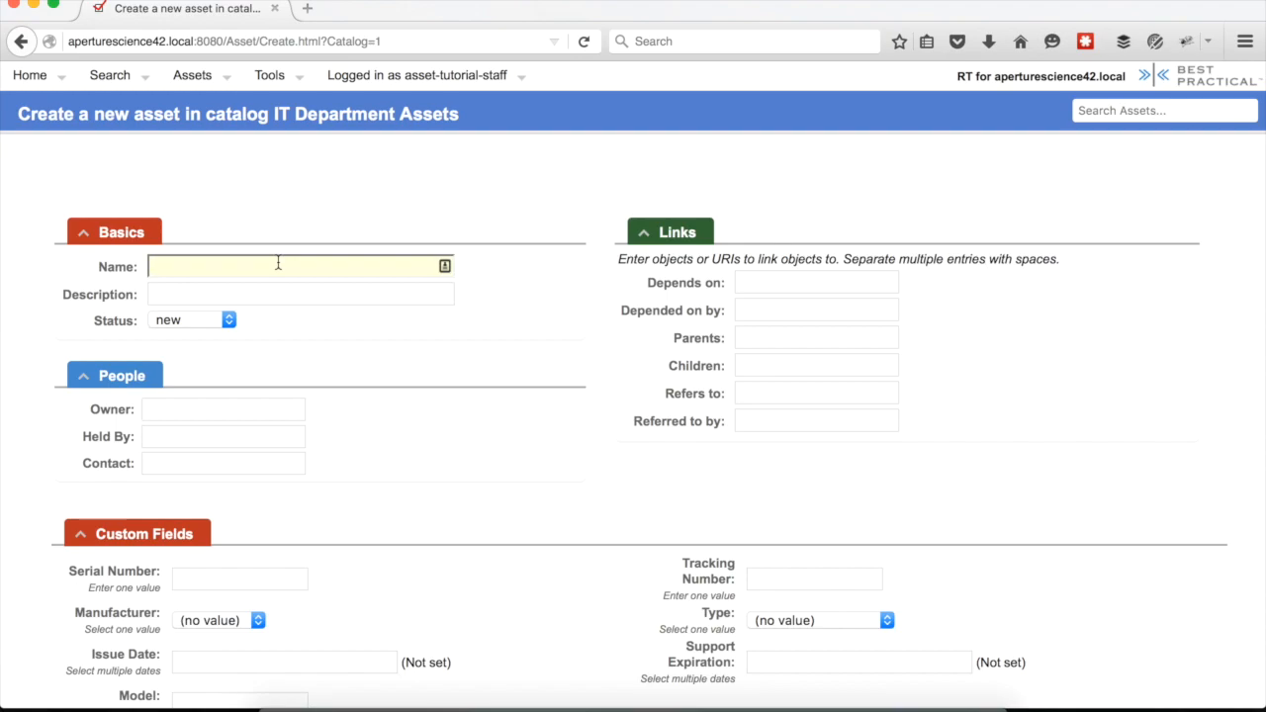
{"action": "type", "text": "East Printer"}
{"action": "key", "text": "Tab"}
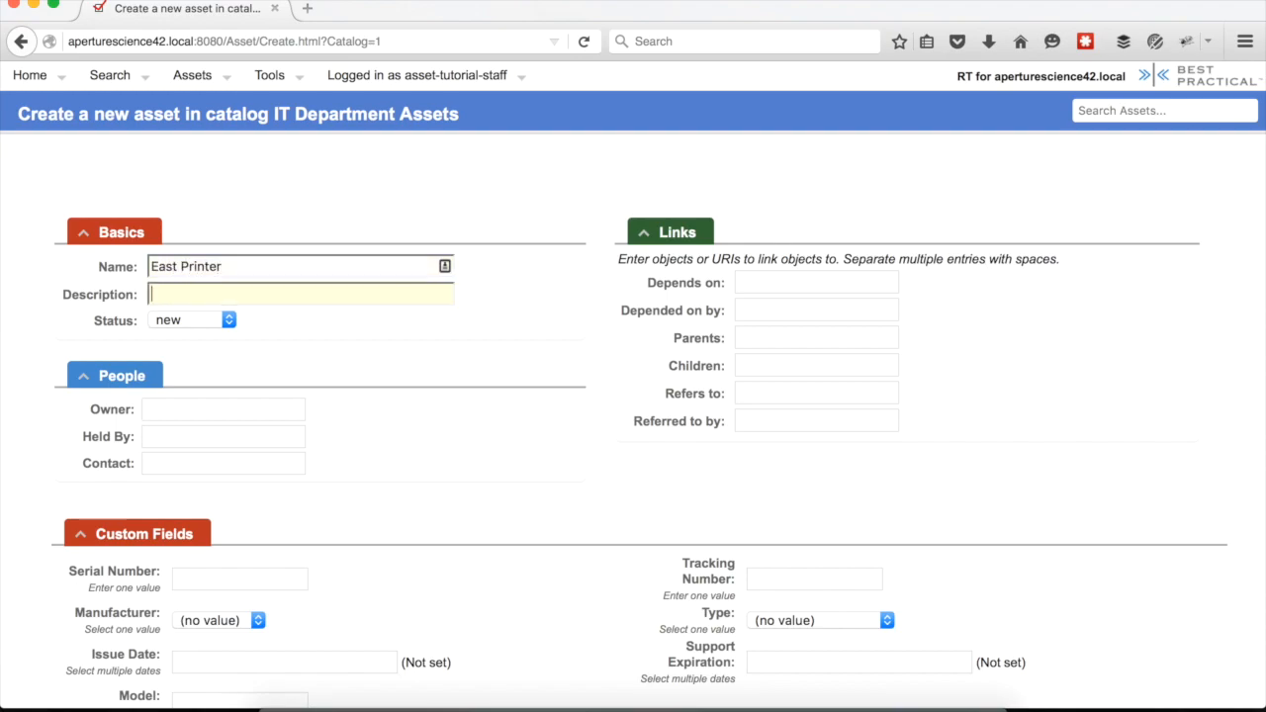
{"action": "type", "text": "Office east printer"}
- Assign the asset-tutorial-staff user as the new asset's owner
{"action": "left_click", "coordinate": [245, 436]}
{"action": "left_click", "coordinate": [241, 412]}
{"action": "type", "text": "ass"}
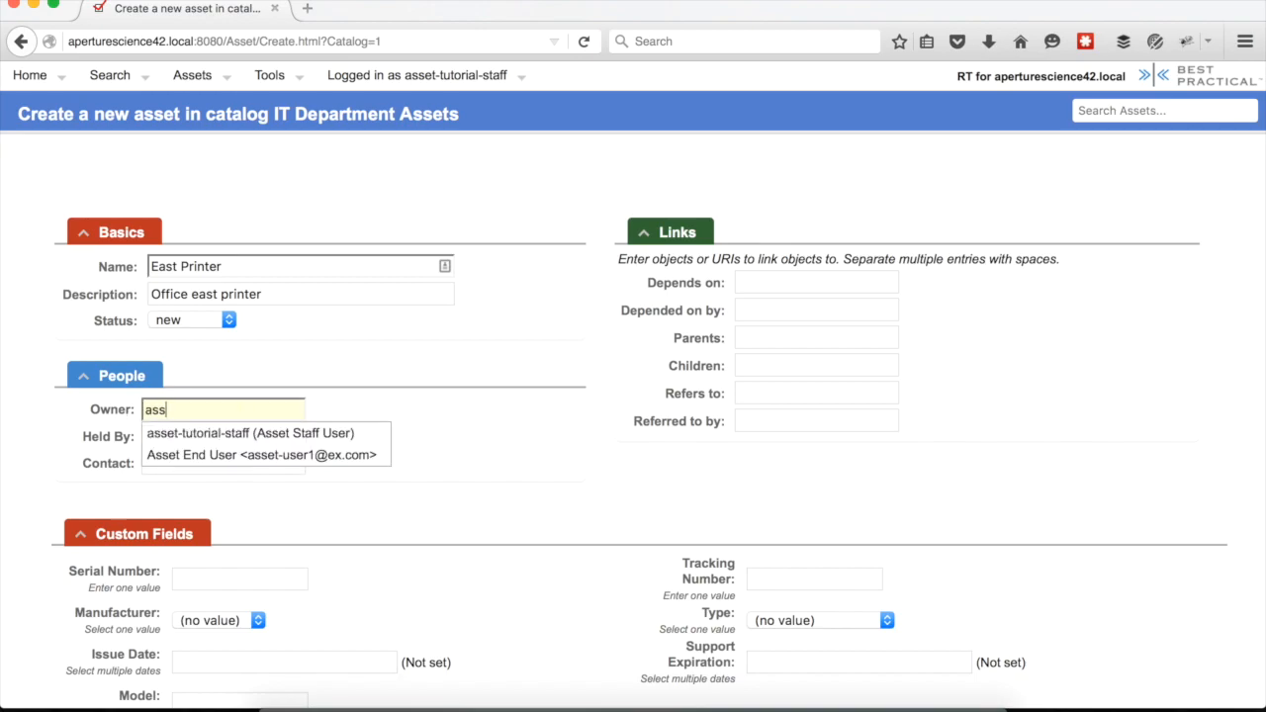
{"action": "left_click", "coordinate": [216, 435]}
- Enter 123456 as the asset's serial number in the custom fields
{"action": "scroll", "coordinate": [510, 438], "scroll_direction": "down", "scroll_amount": 3}
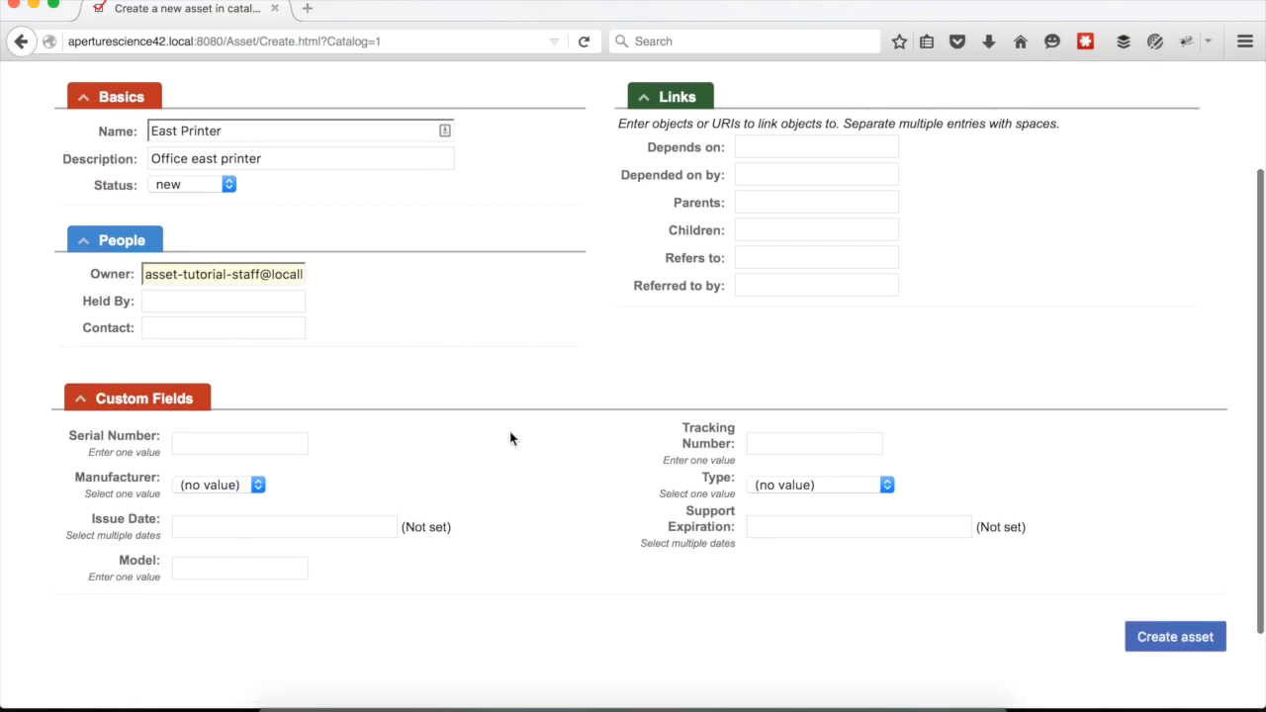
{"action": "left_click", "coordinate": [292, 423]}
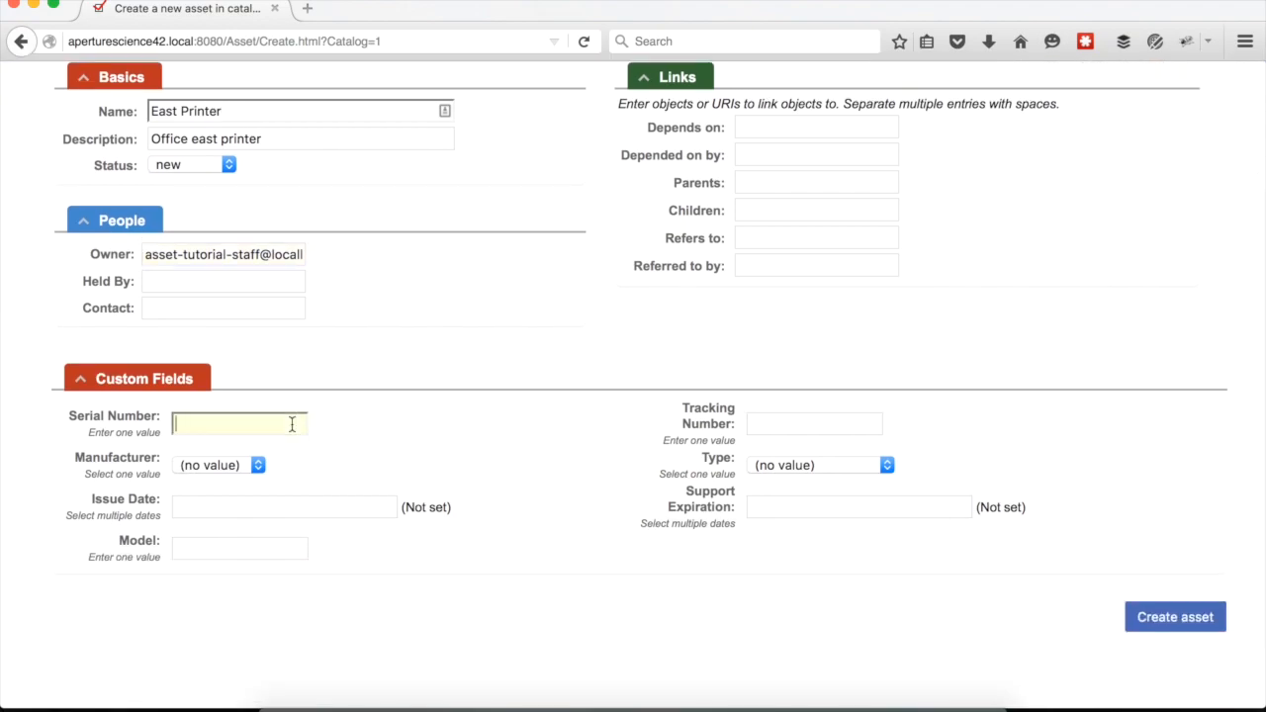
{"action": "type", "text": "12345"}
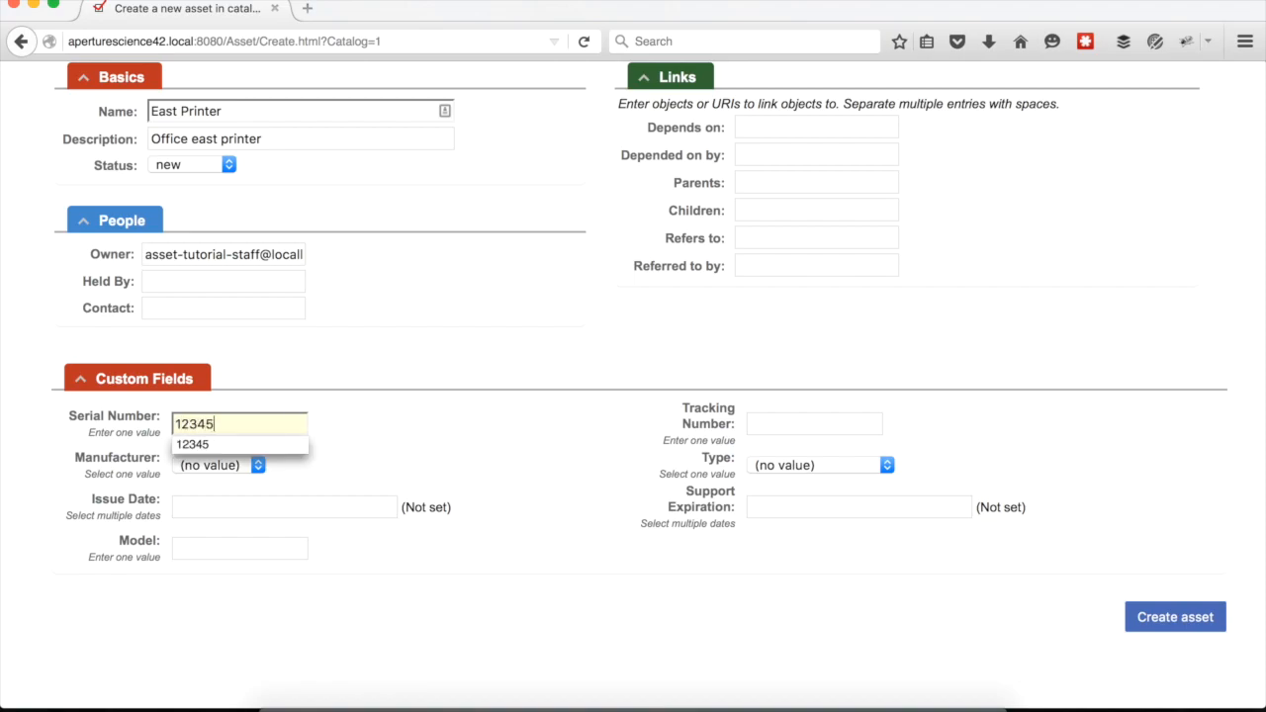
{"action": "type", "text": "6"}
{"action": "left_click", "coordinate": [482, 438]}
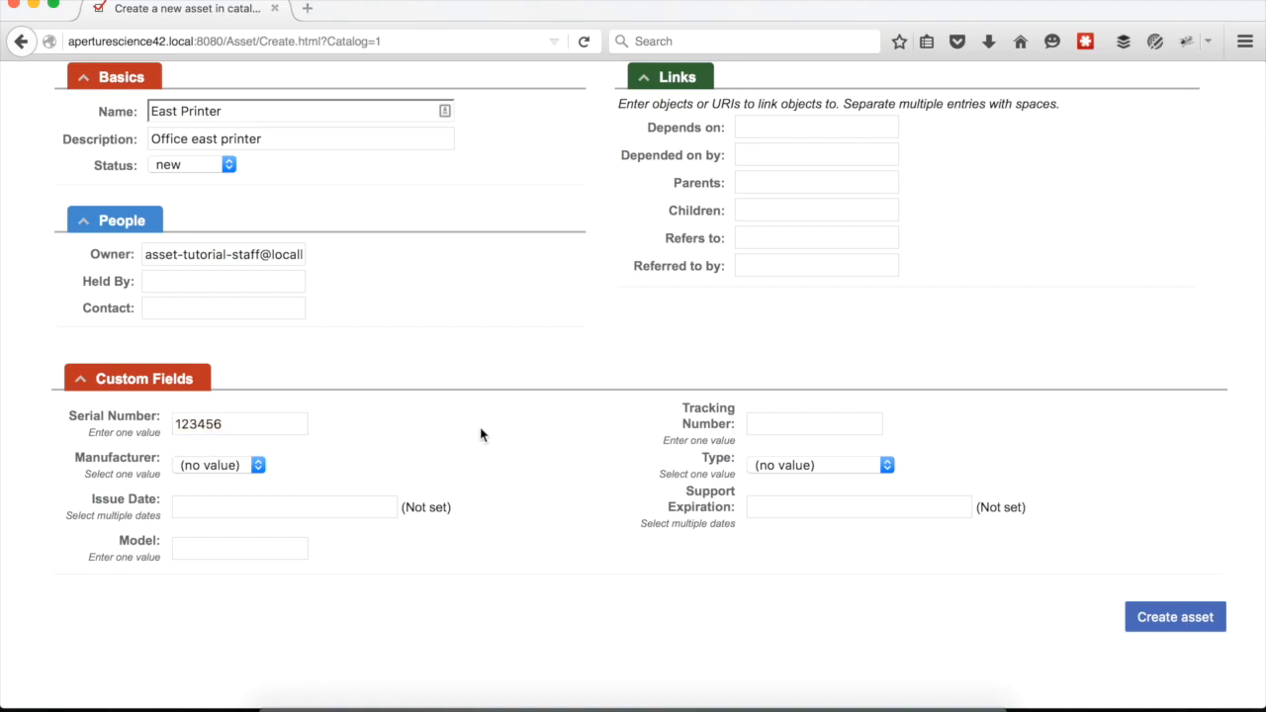
- Set the asset's manufacturer to HP and its model to CF12345
{"action": "left_click", "coordinate": [256, 466]}
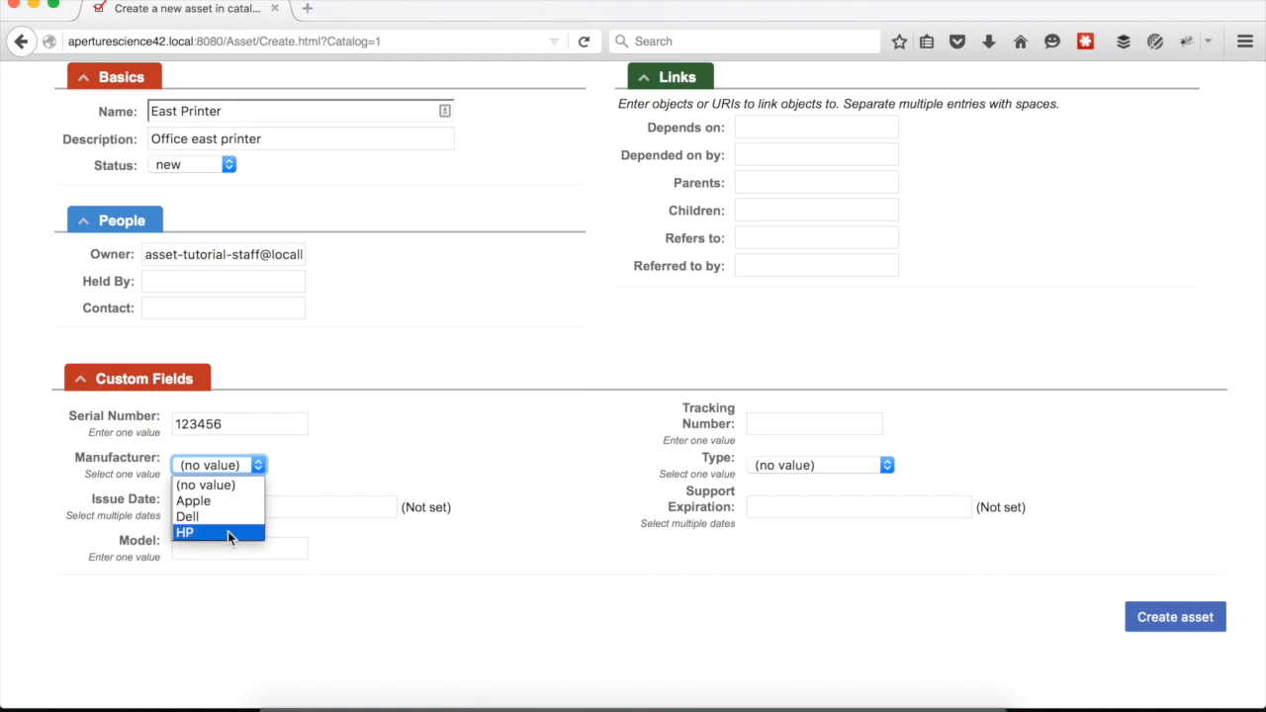
{"action": "left_click", "coordinate": [227, 533]}
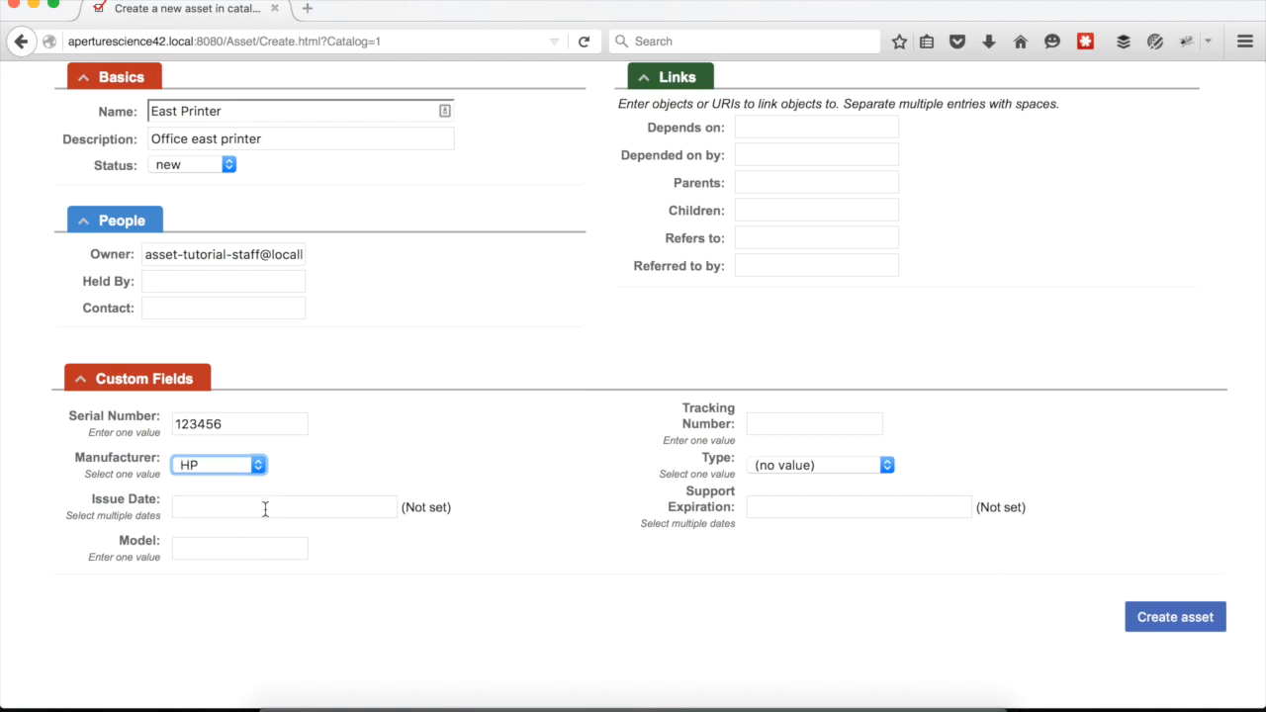
{"action": "left_click", "coordinate": [263, 551]}
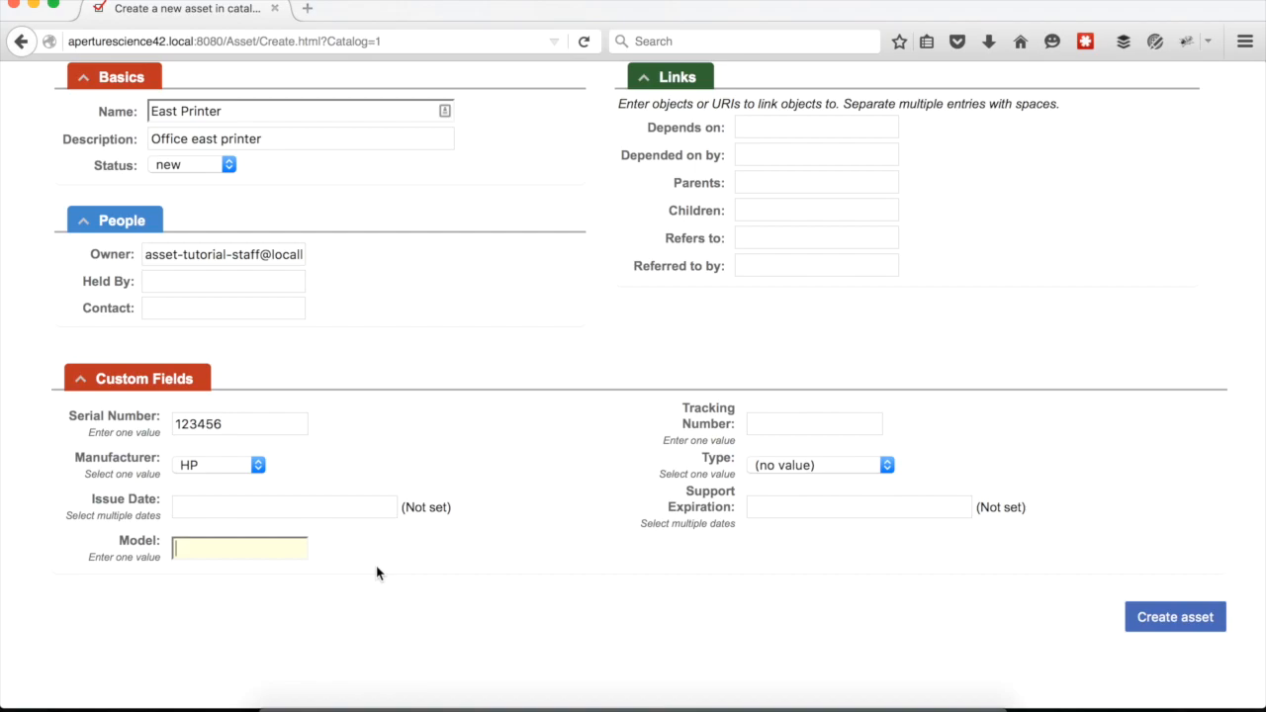
{"action": "type", "text": "CF12345"}
{"action": "left_click", "coordinate": [566, 647]}
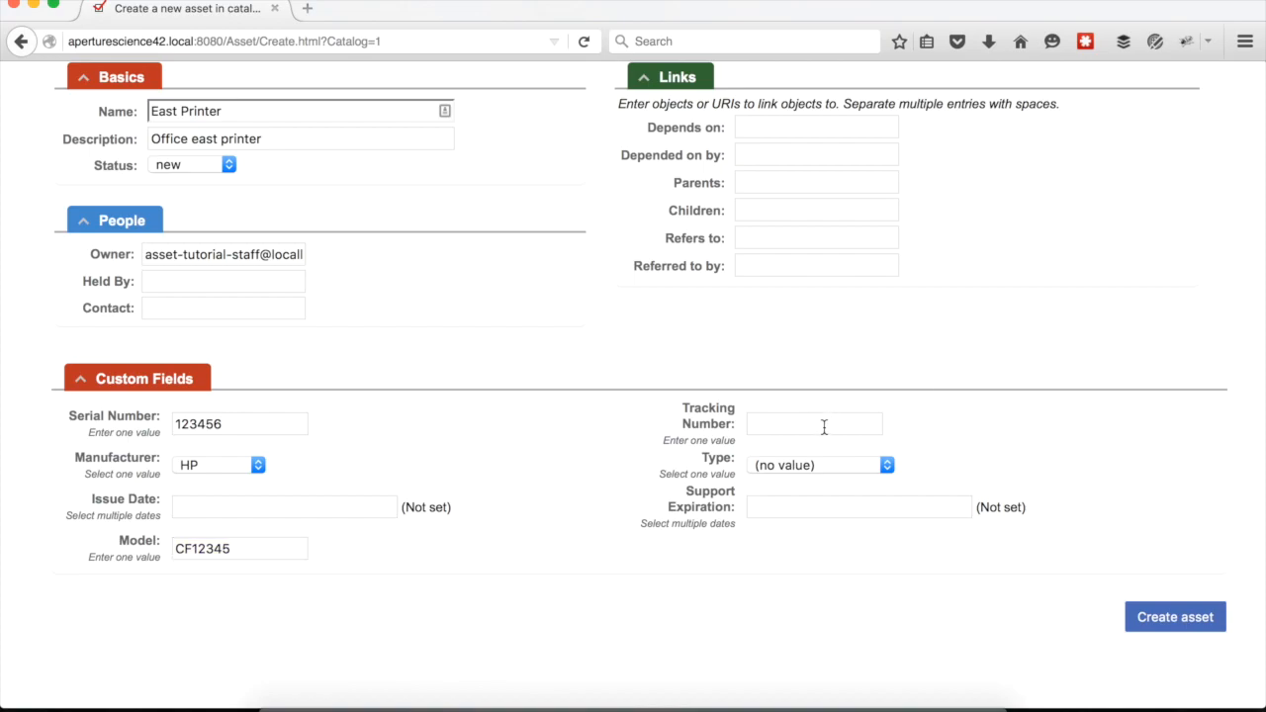
- Enter 987665 as the asset's tracking number and set its type to Printer
{"action": "left_click", "coordinate": [781, 427]}
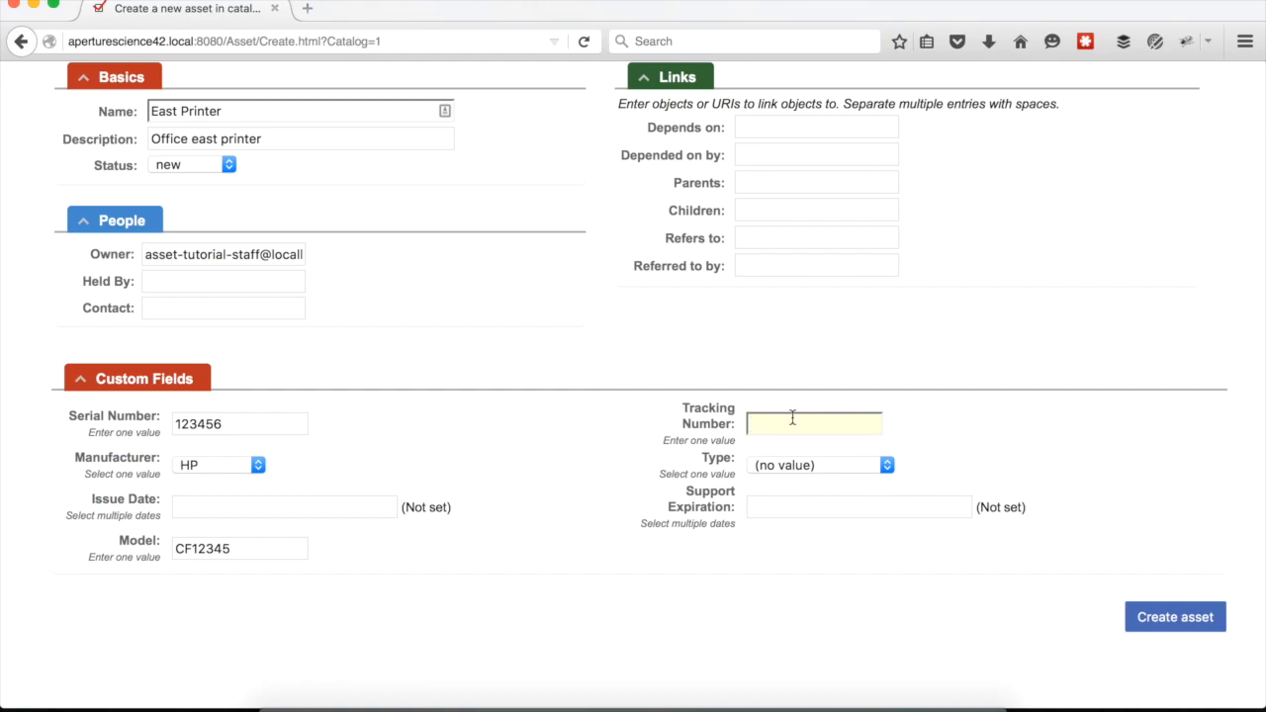
{"action": "type", "text": "987665"}
{"action": "left_click", "coordinate": [861, 465]}
{"action": "left_click", "coordinate": [813, 582]}
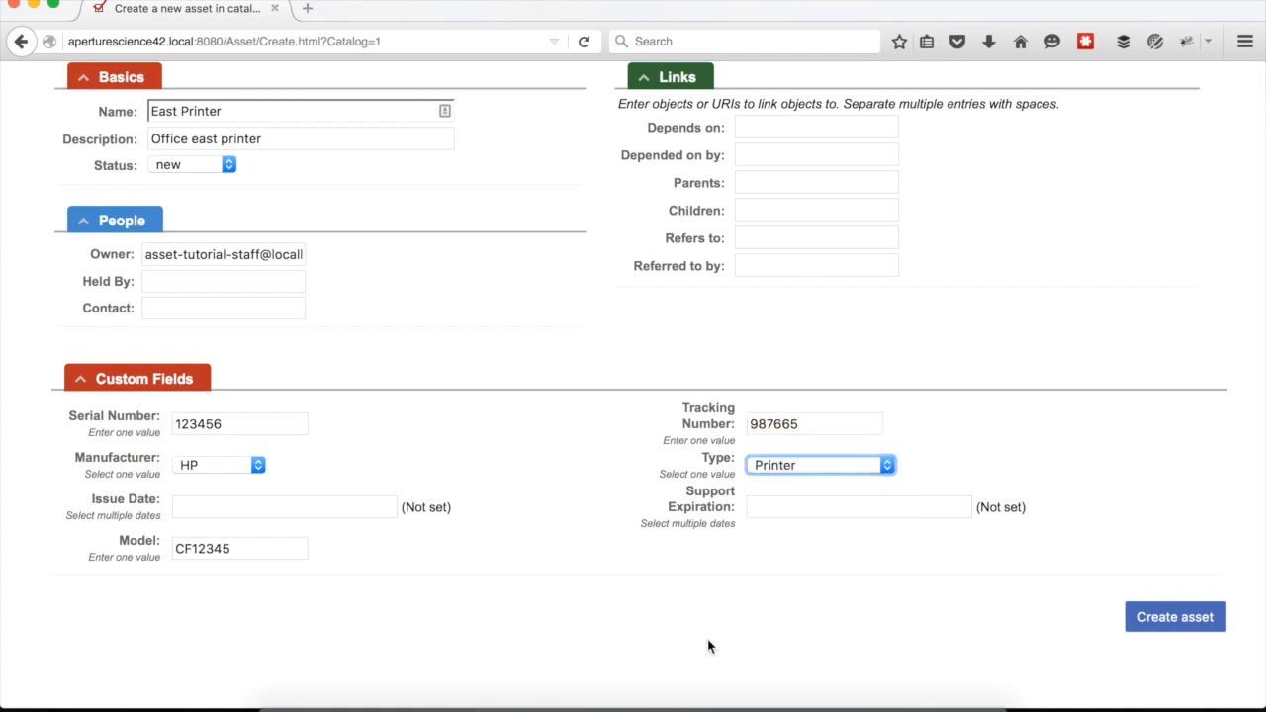
- Set the asset's support expiration date to 2016-12-01
{"action": "left_click", "coordinate": [814, 502]}
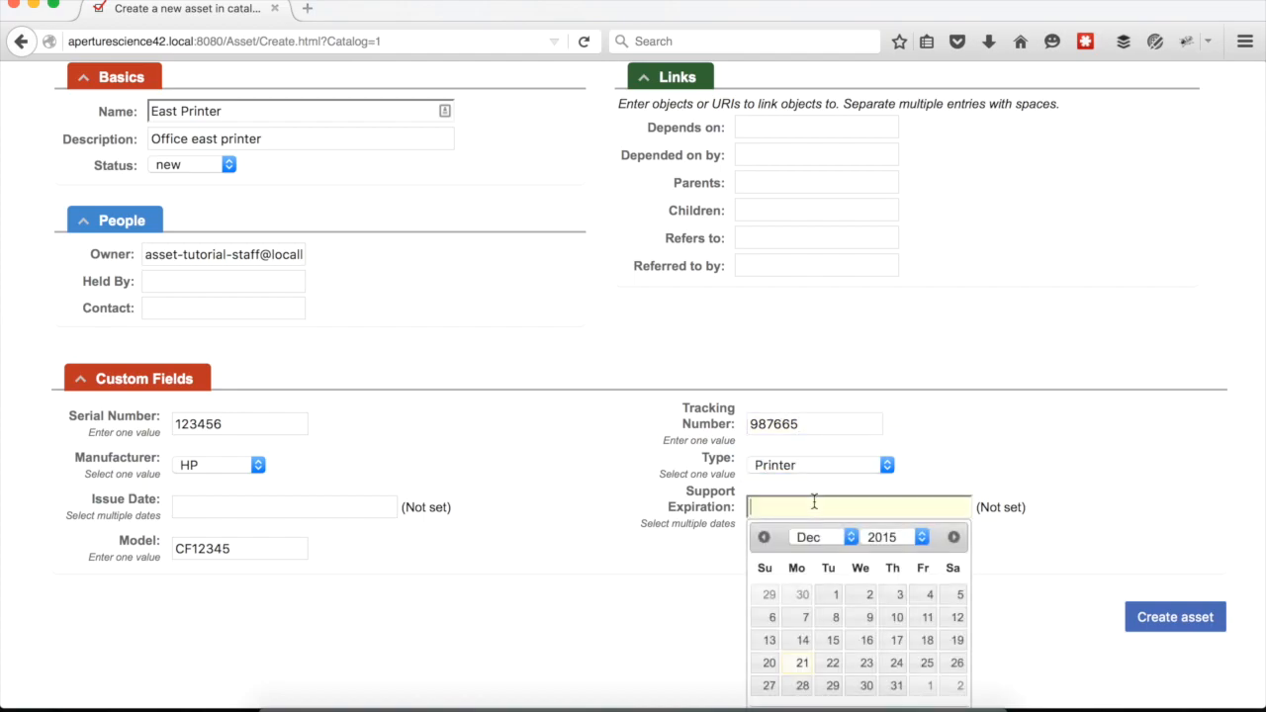
{"action": "left_click", "coordinate": [921, 537]}
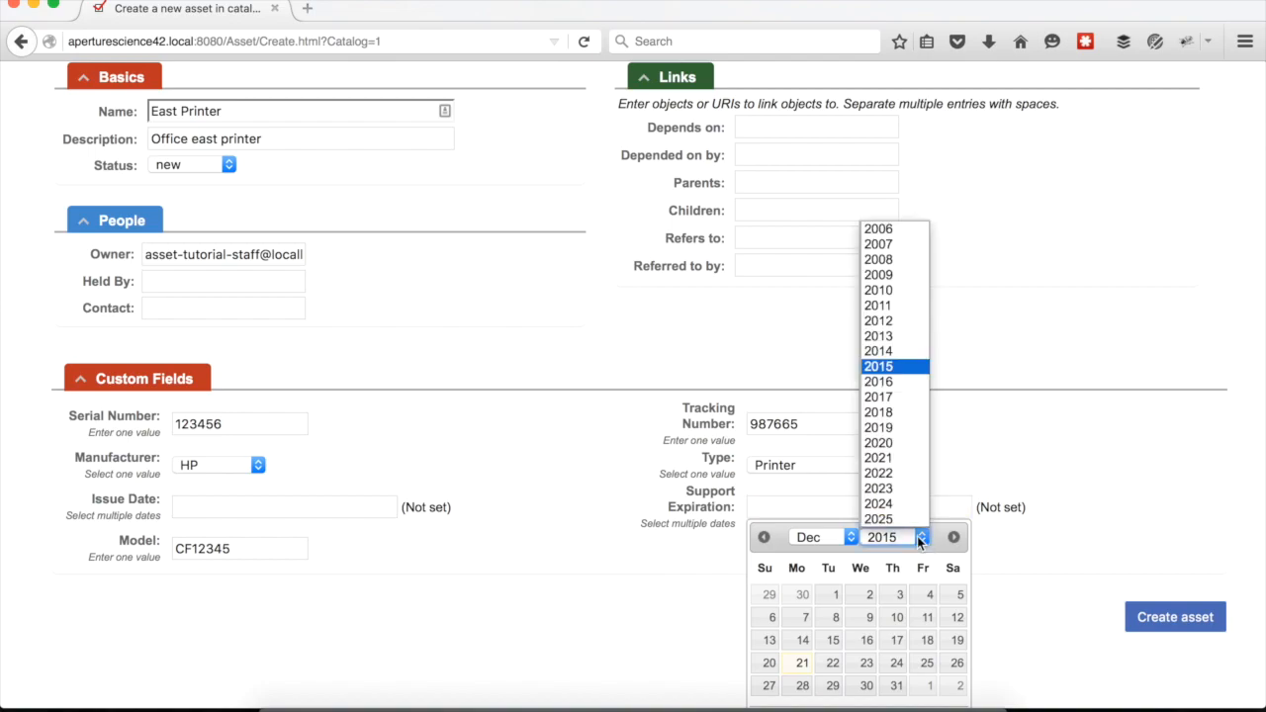
{"action": "left_click", "coordinate": [889, 382]}
{"action": "scroll", "coordinate": [980, 564], "scroll_direction": "down", "scroll_amount": 2}
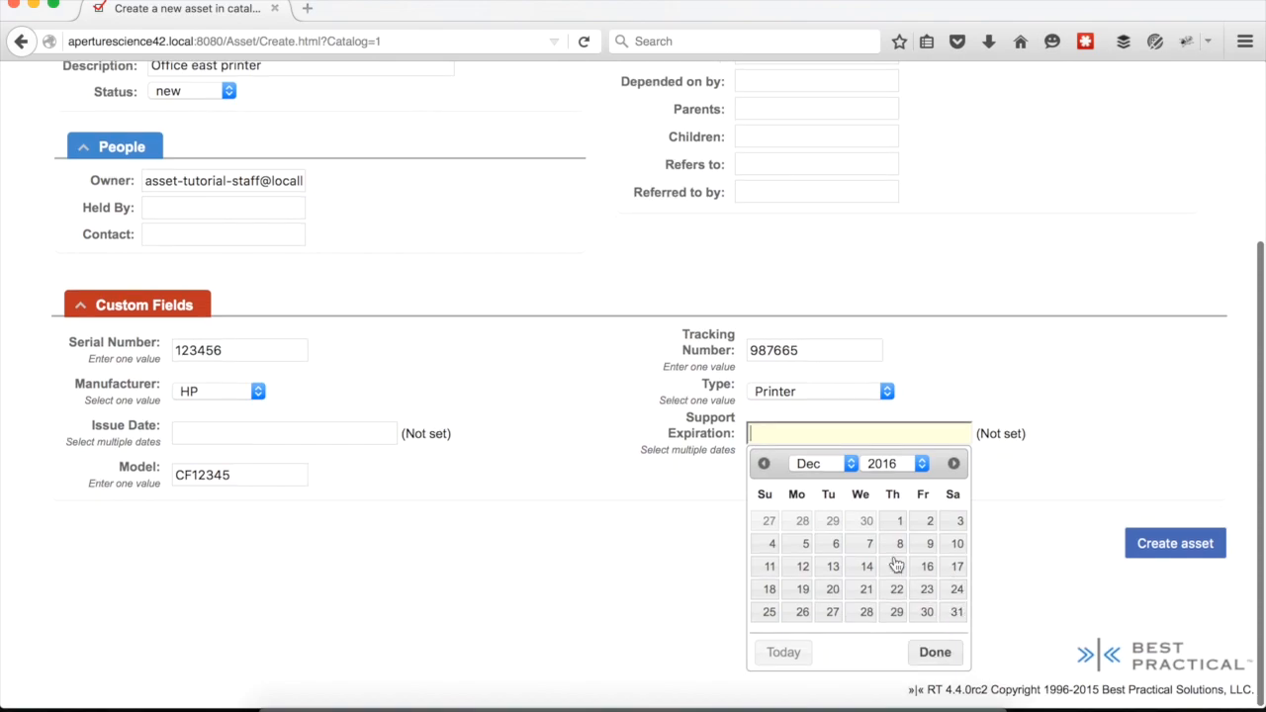
{"action": "left_click", "coordinate": [893, 521]}
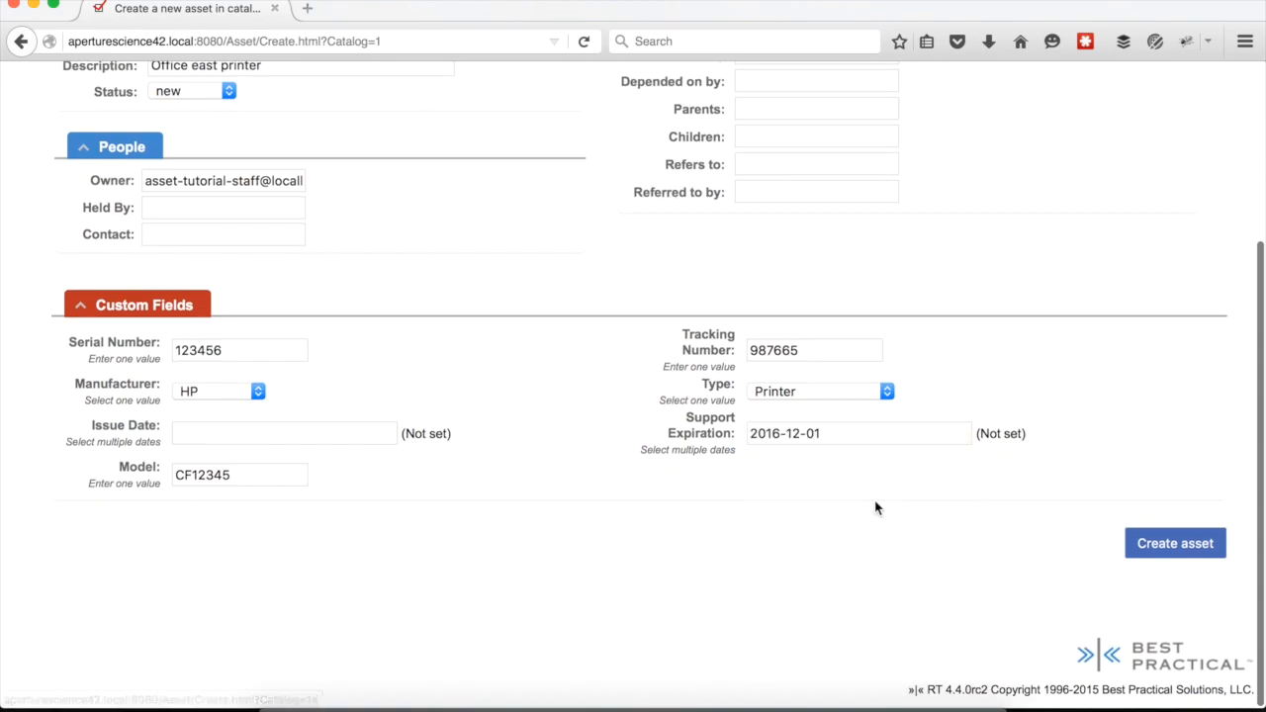
- Create the East Printer asset and review its details and history
{"action": "left_click", "coordinate": [1134, 548]}
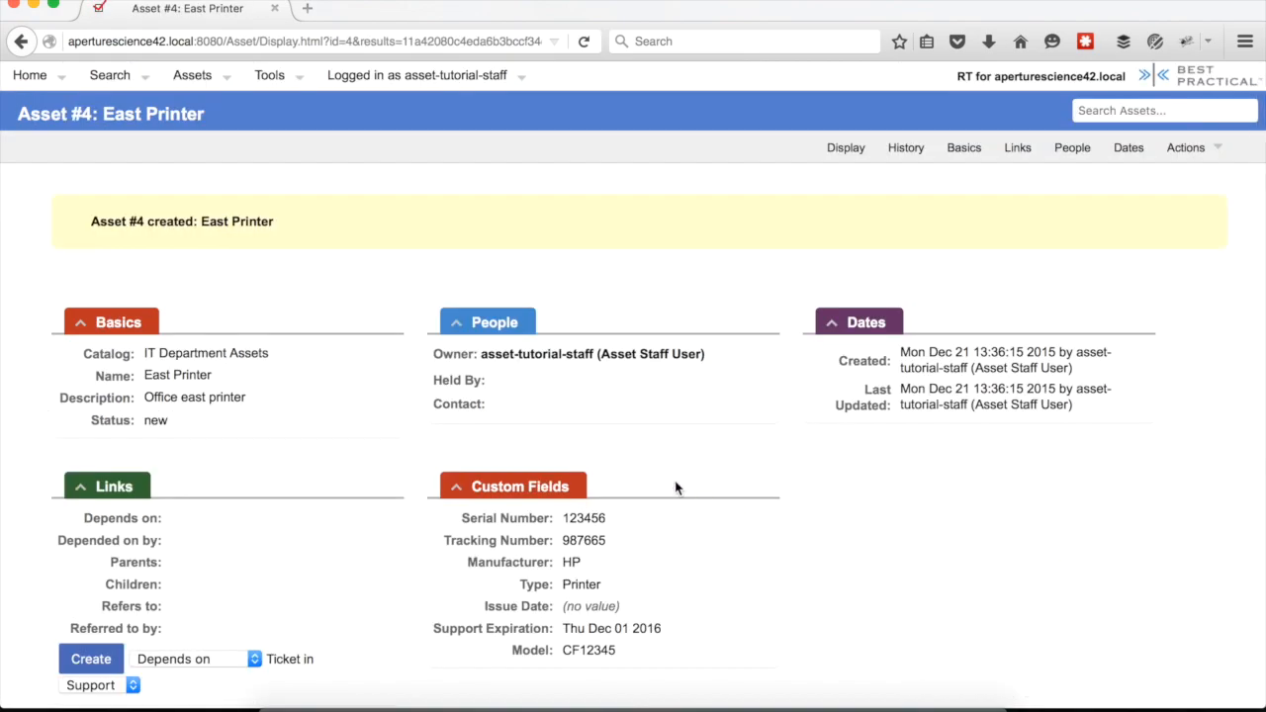
{"action": "scroll", "coordinate": [677, 487], "scroll_direction": "down", "scroll_amount": 5}
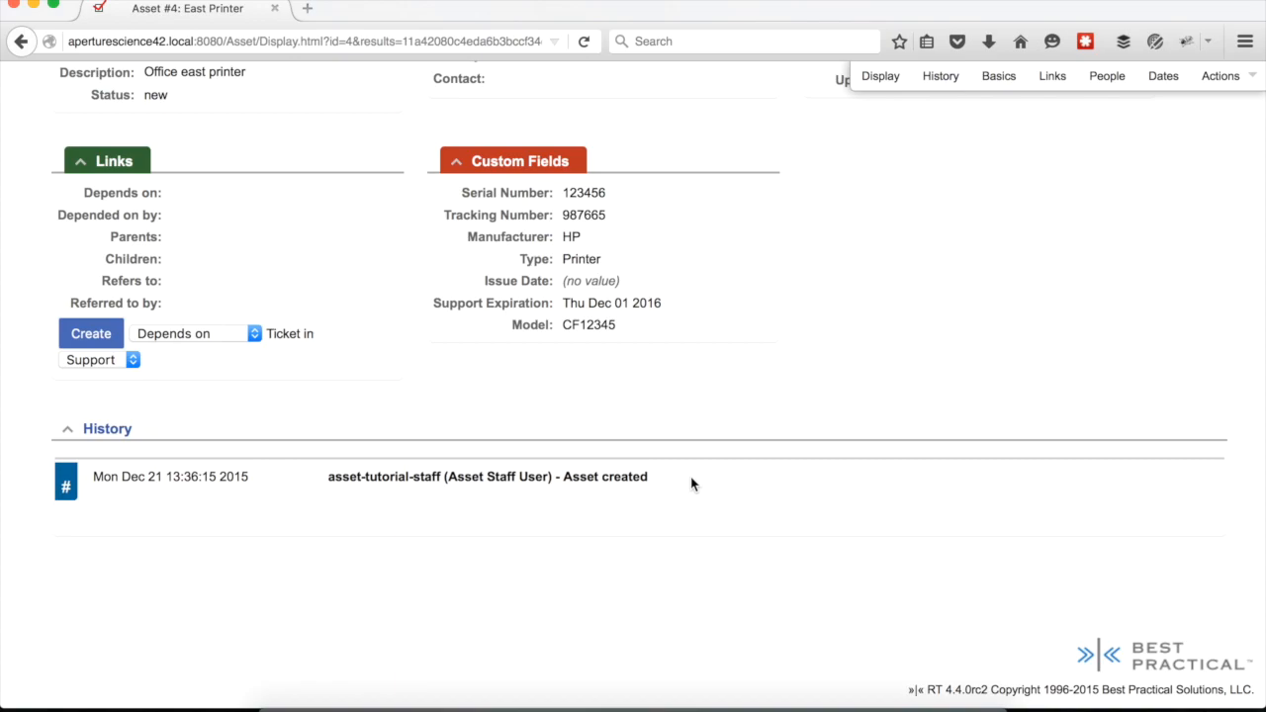
{"action": "scroll", "coordinate": [689, 465], "scroll_direction": "up", "scroll_amount": 5}
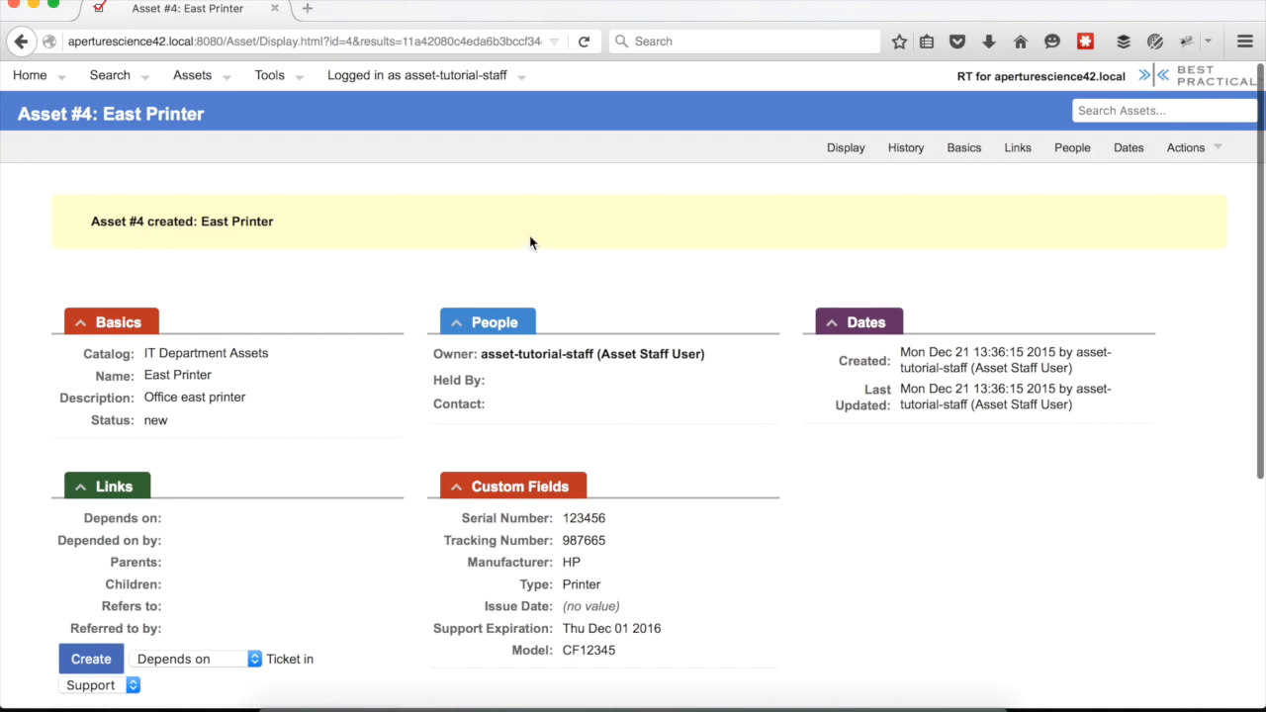
- Go to the home page and use its asset finder to search for "printer"
{"action": "left_click", "coordinate": [33, 79]}
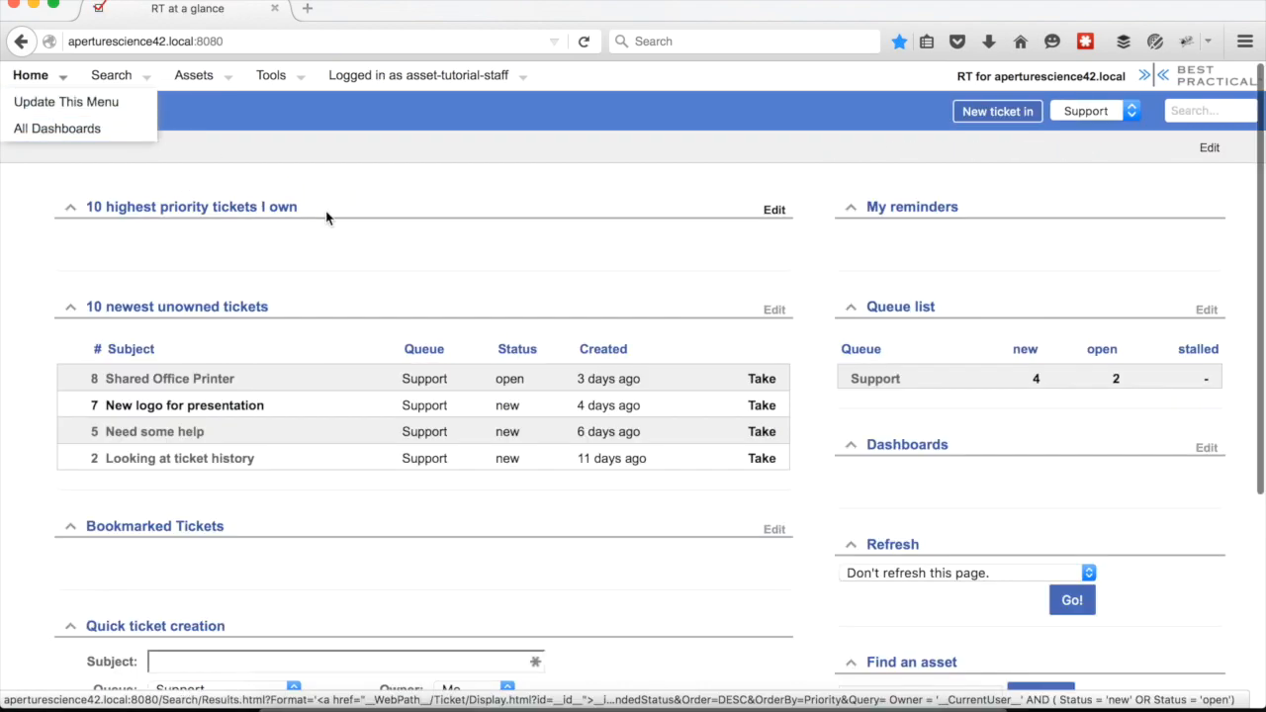
{"action": "scroll", "coordinate": [372, 267], "scroll_direction": "down", "scroll_amount": 5}
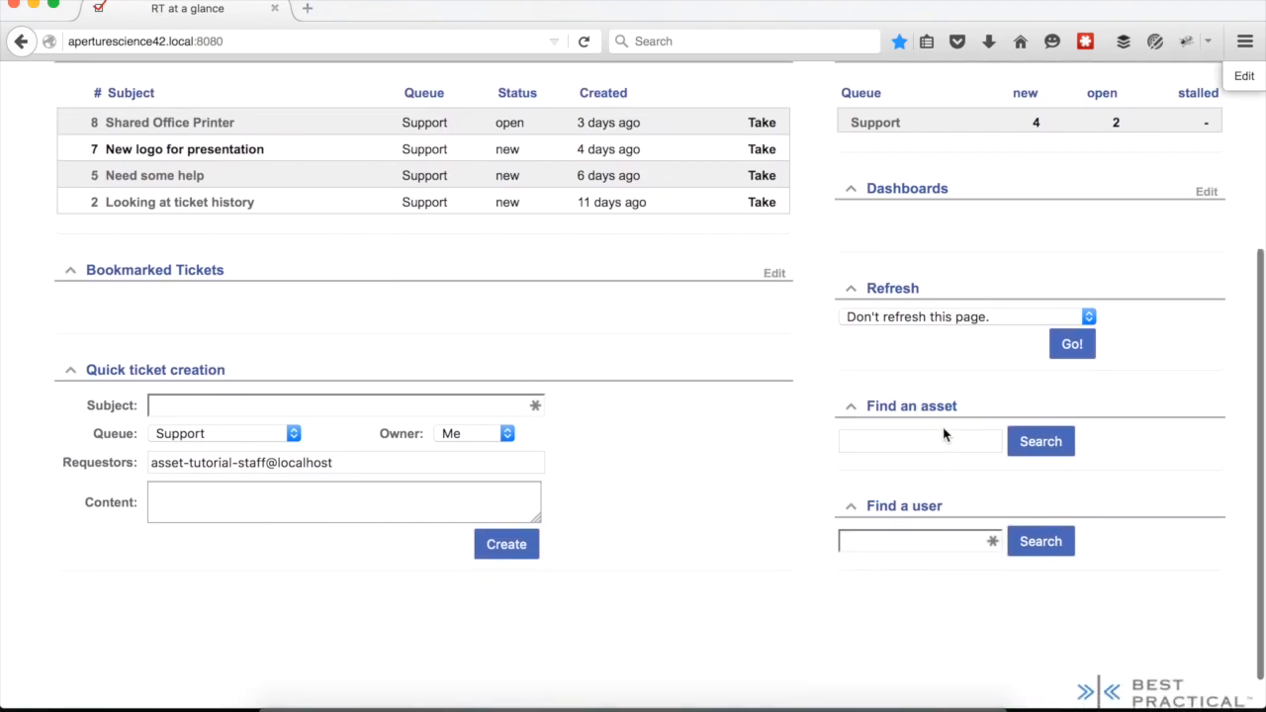
{"action": "left_click", "coordinate": [907, 442]}
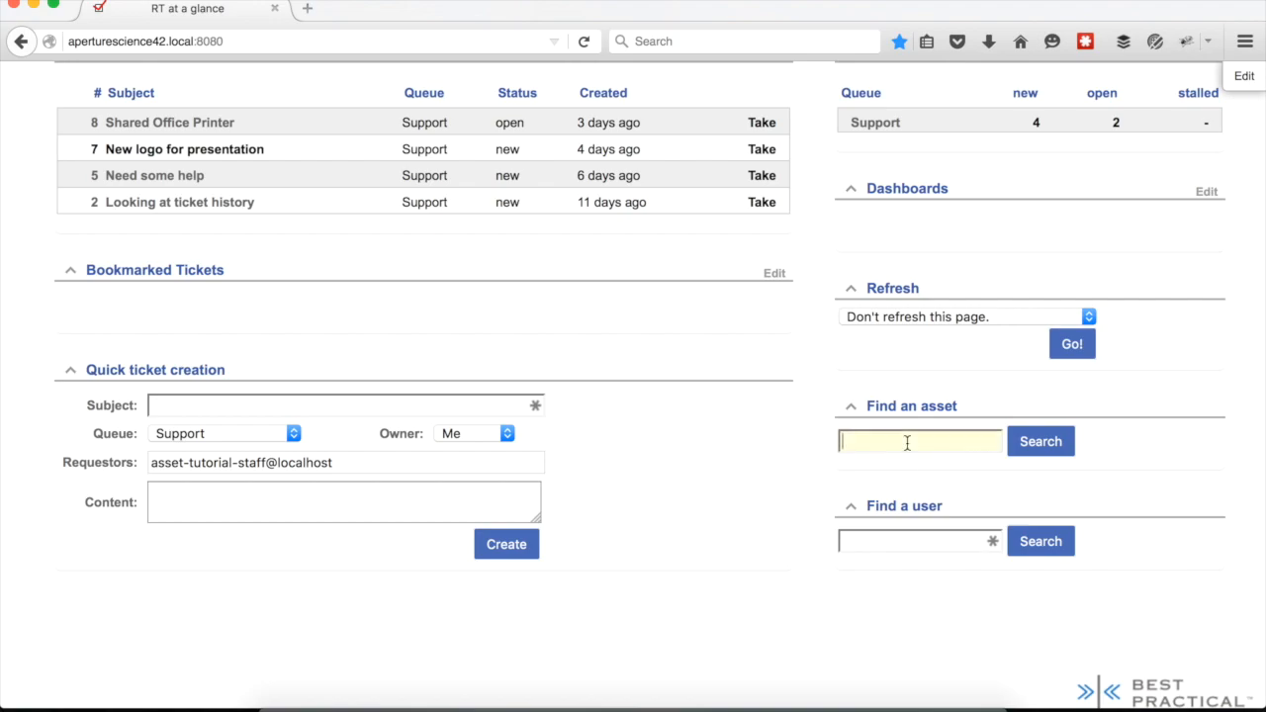
{"action": "type", "text": "printer"}
{"action": "key", "text": "Return"}
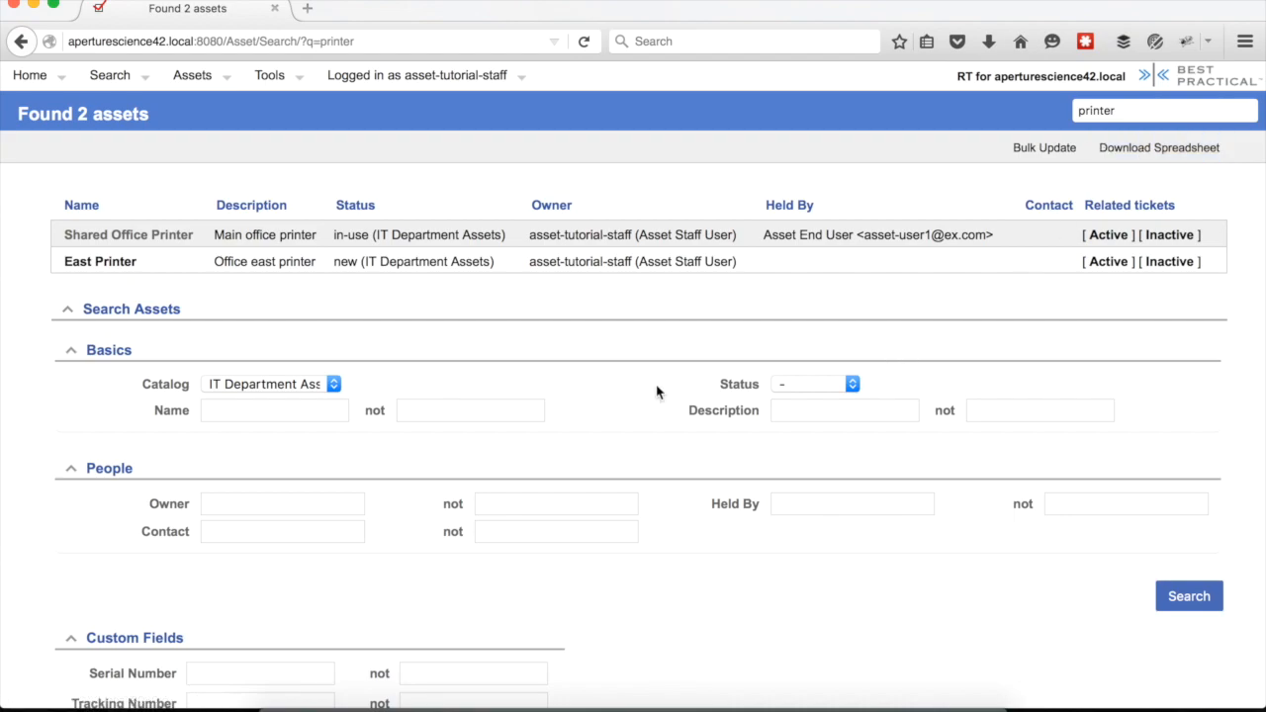
- Open the East Printer asset from the search results and review its details and history
{"action": "left_click", "coordinate": [106, 261]}
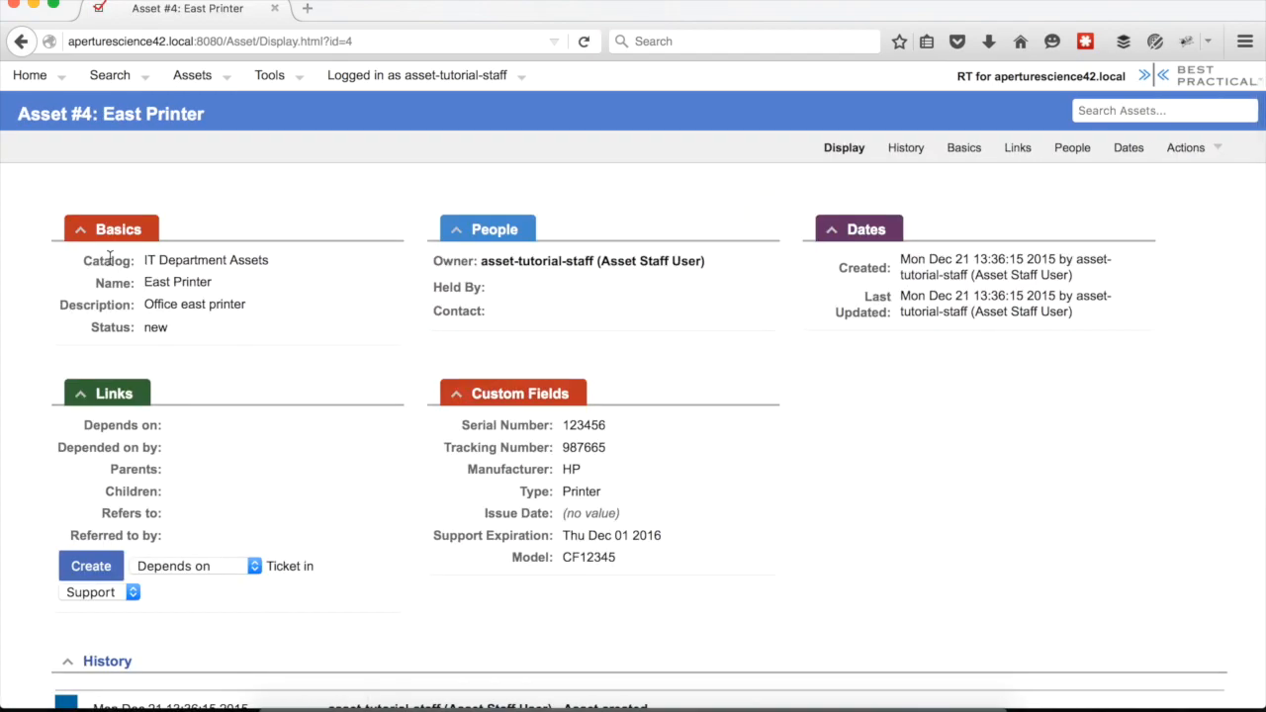
{"action": "scroll", "coordinate": [237, 331], "scroll_direction": "down", "scroll_amount": 4}
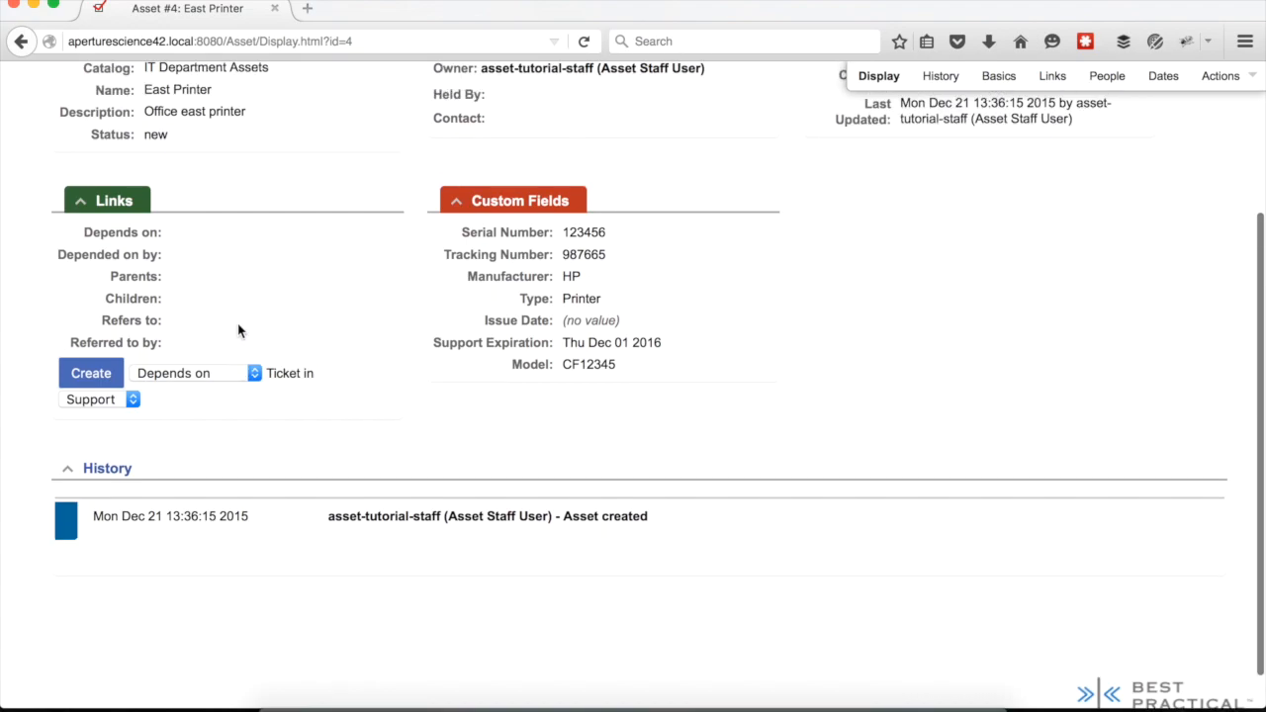
{"action": "scroll", "coordinate": [237, 330], "scroll_direction": "up", "scroll_amount": 4}
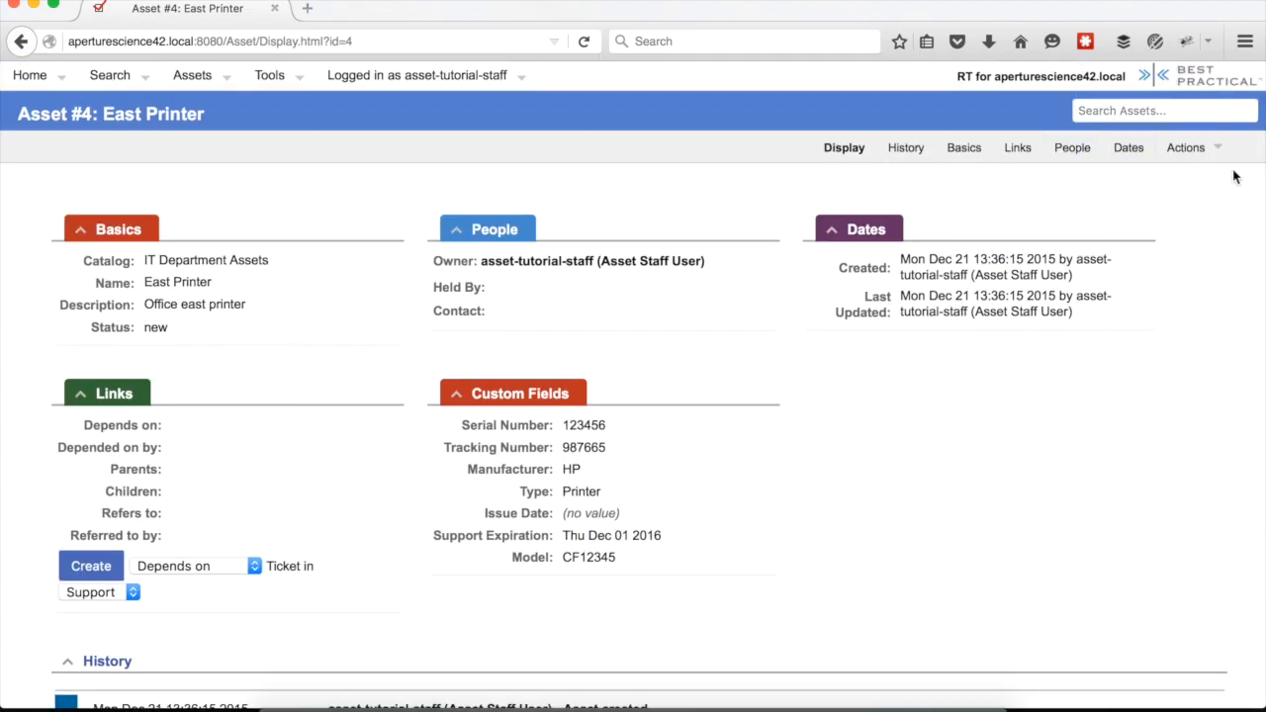
- Start a linked ticket for East Printer in the Support queue, using the asset Owner as ticket Requestor
{"action": "mouse_move", "coordinate": [1192, 150]}
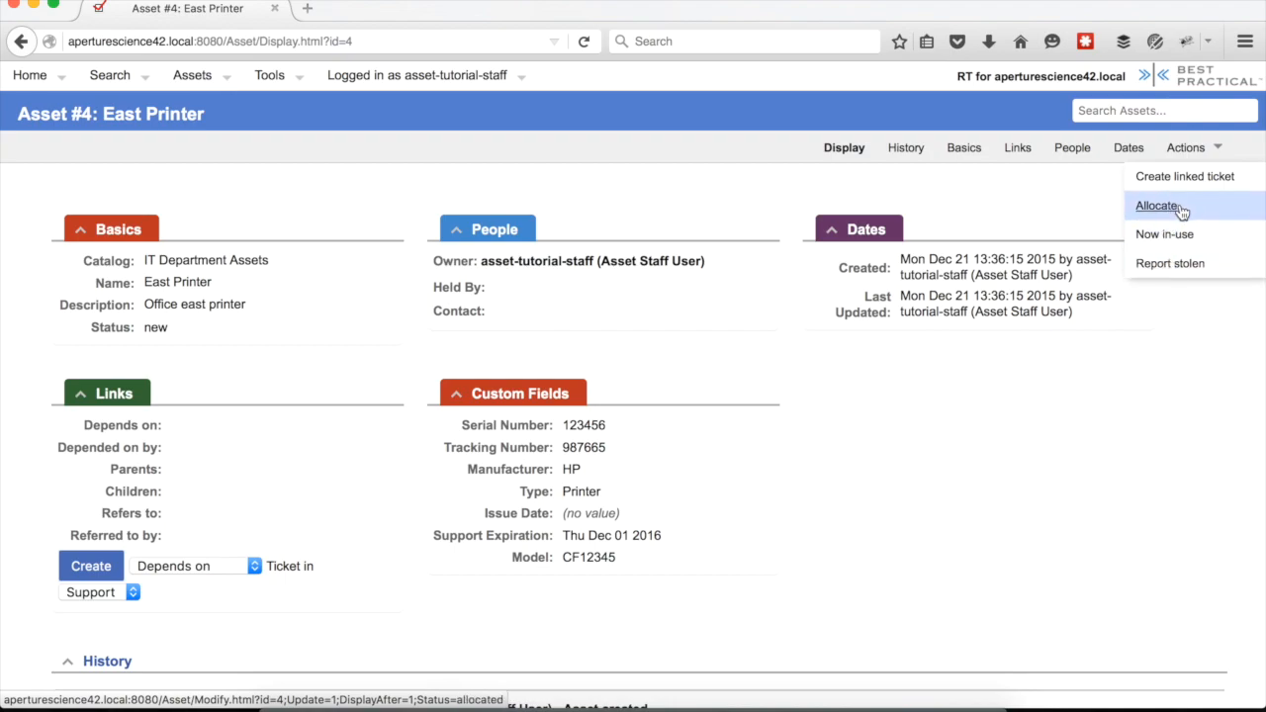
{"action": "left_click", "coordinate": [1163, 177]}
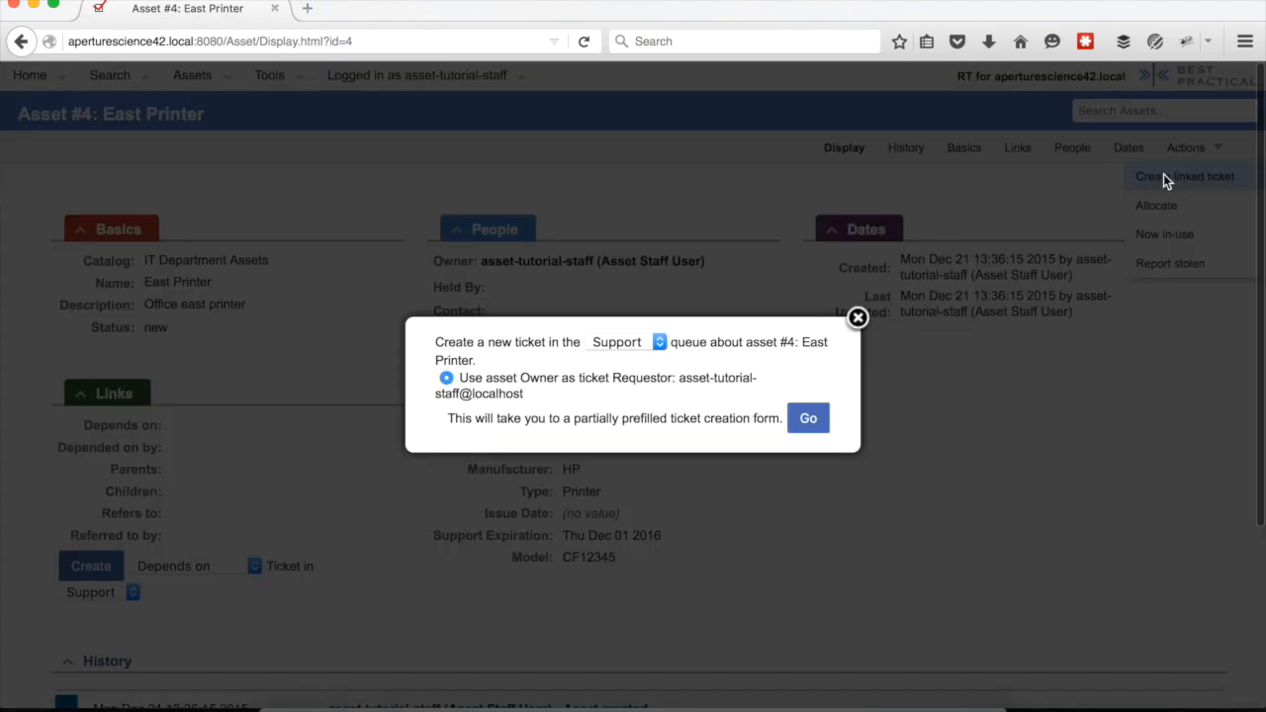
{"action": "left_click", "coordinate": [658, 341]}
{"action": "left_click", "coordinate": [646, 360]}
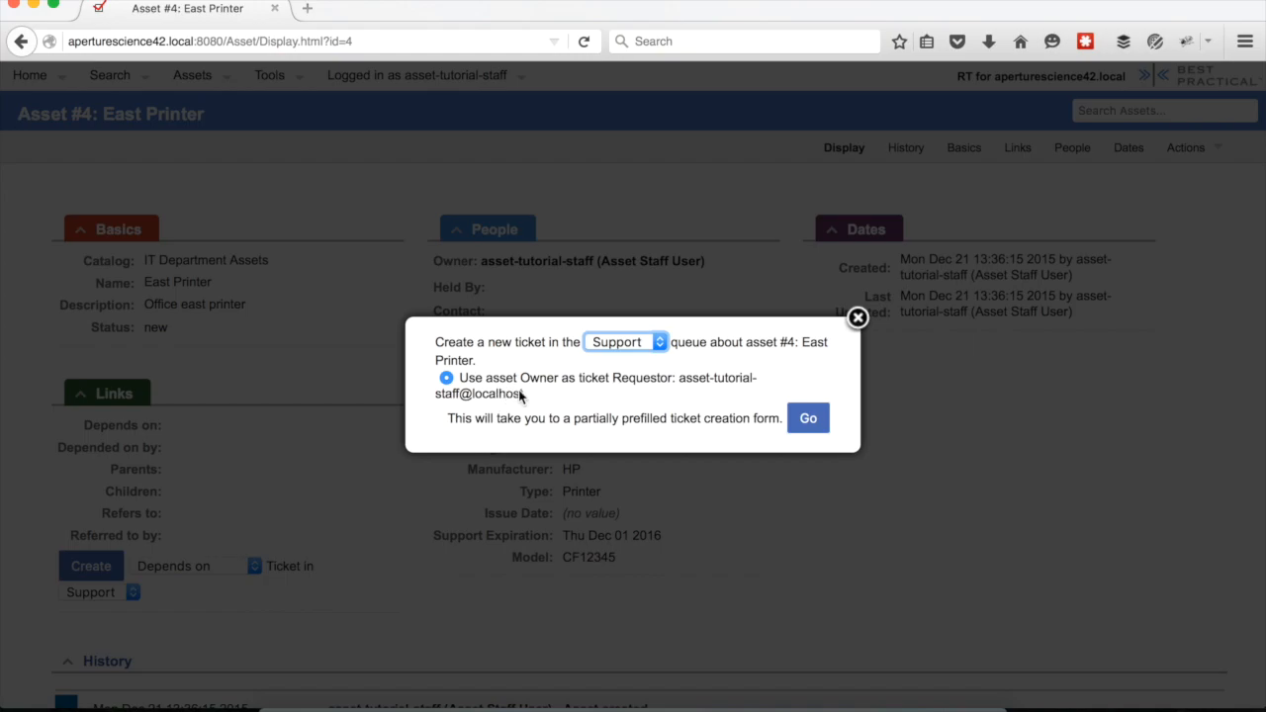
{"action": "left_click", "coordinate": [808, 419]}
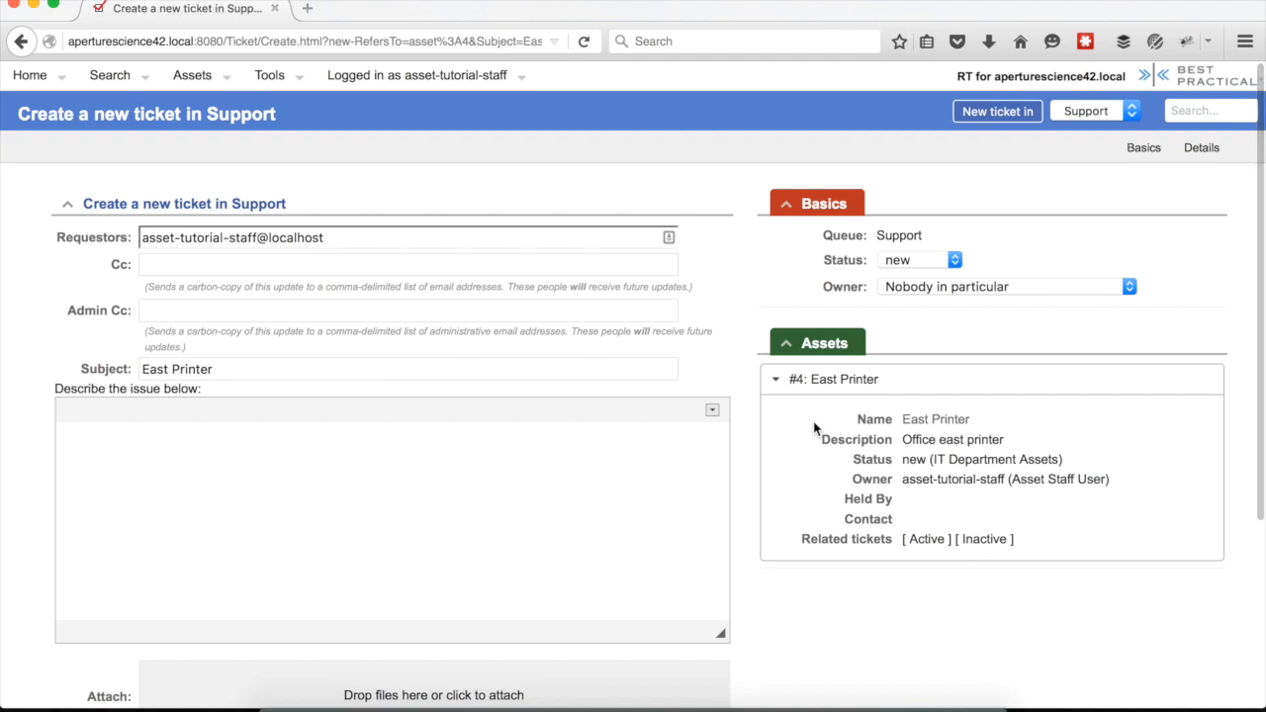
- Describe the ticket's issue as "Need more toner." and extend its subject to "East Printer: toner"
{"action": "left_click", "coordinate": [508, 471]}
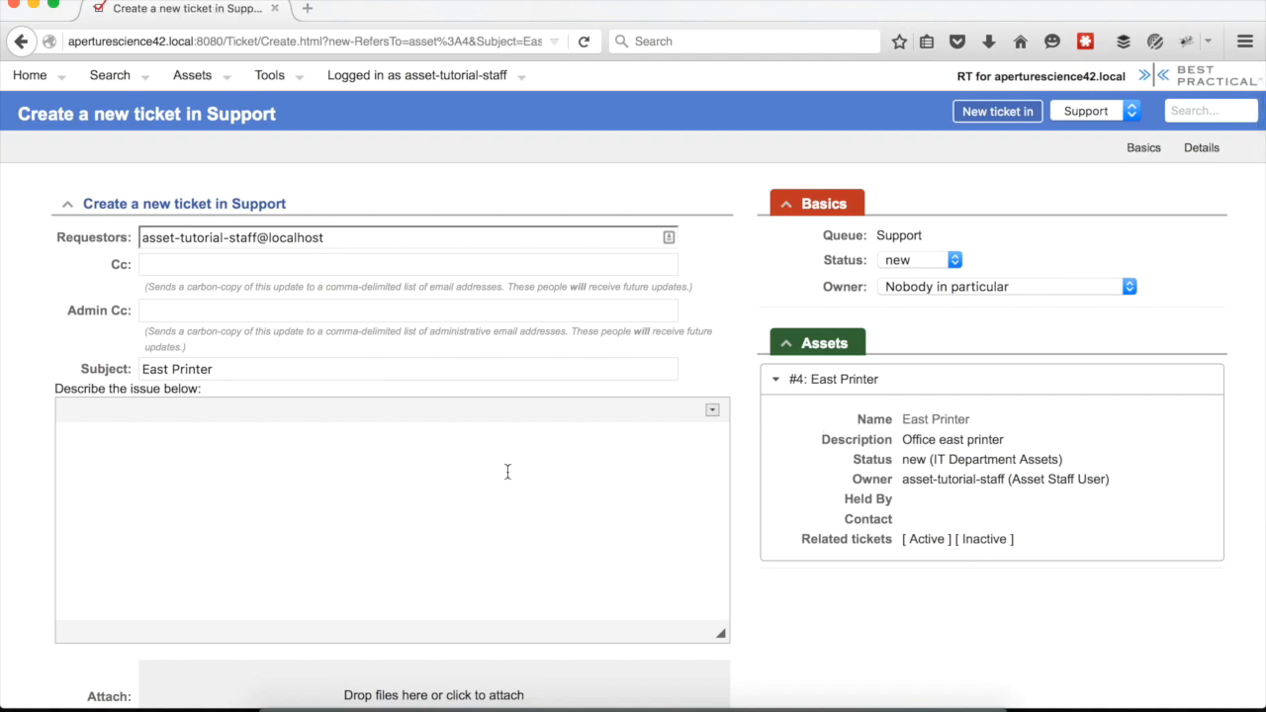
{"action": "type", "text": "Need more toner."}
{"action": "left_click", "coordinate": [283, 368]}
{"action": "type", "text": ":"}
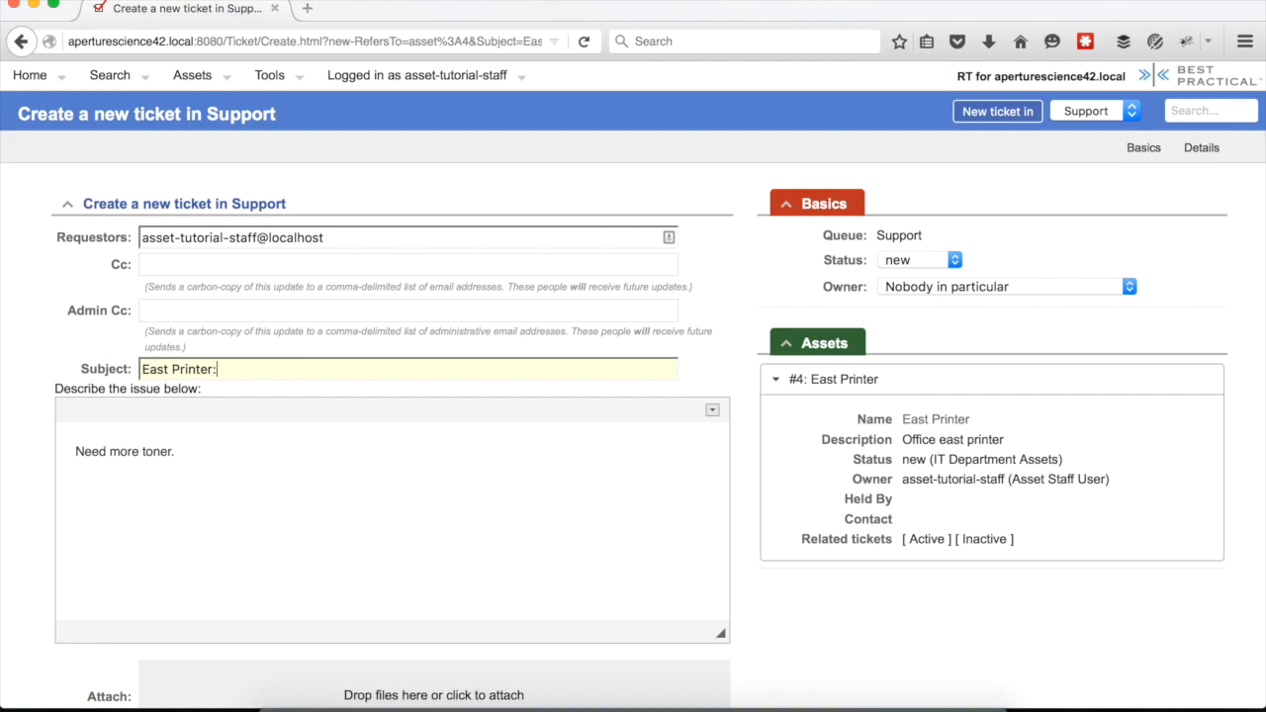
{"action": "type", "text": " toner"}
- Create the toner ticket and review the linked asset information on its page
{"action": "scroll", "coordinate": [946, 649], "scroll_direction": "down", "scroll_amount": 3}
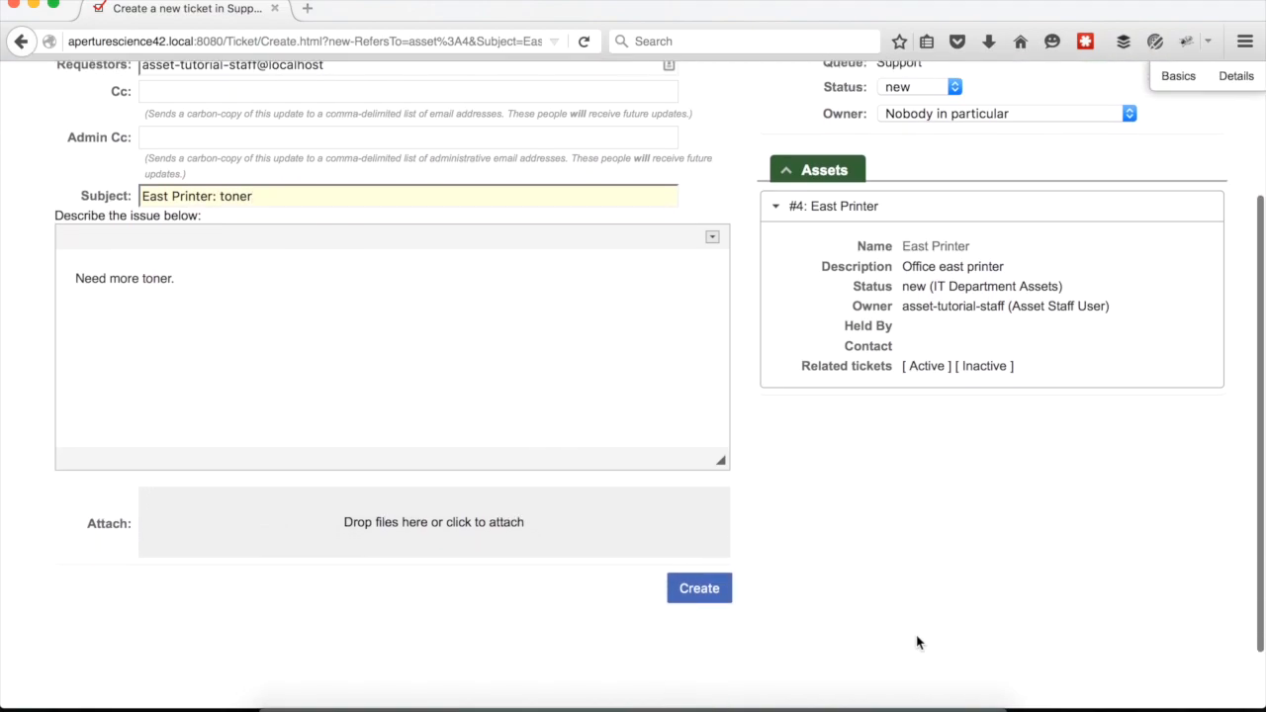
{"action": "left_click", "coordinate": [709, 588]}
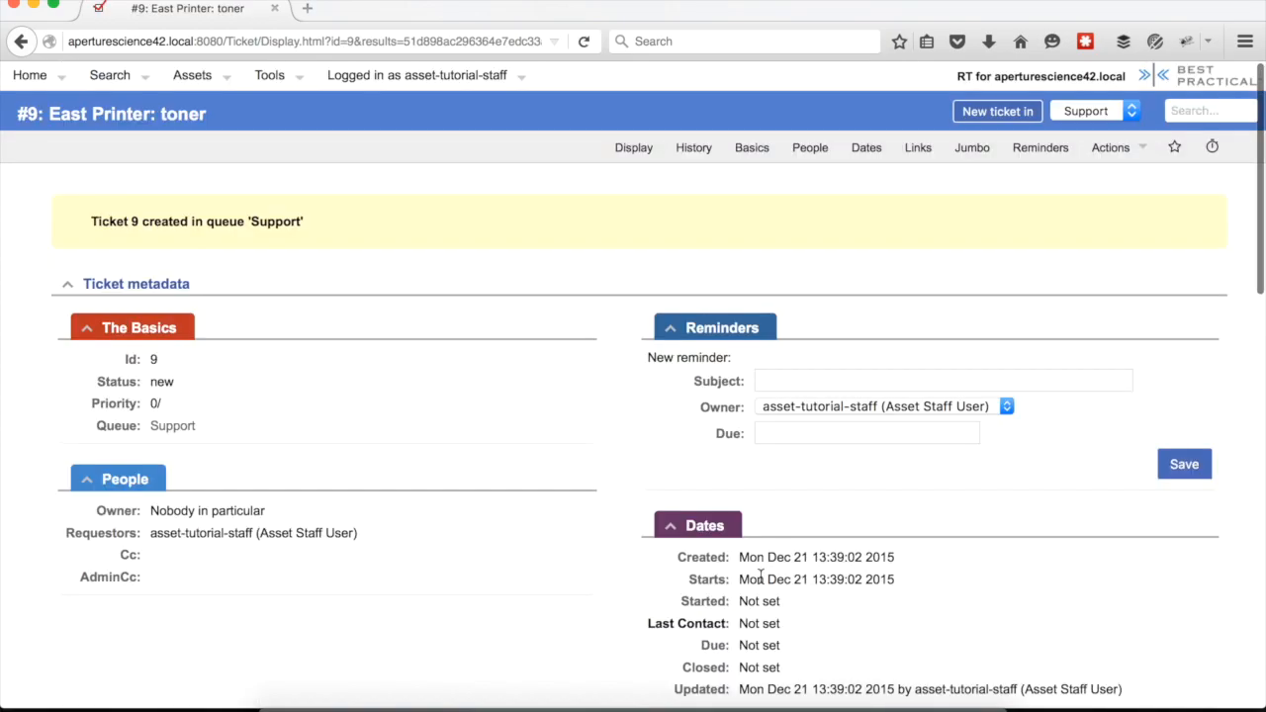
{"action": "scroll", "coordinate": [566, 544], "scroll_direction": "down", "scroll_amount": 5}
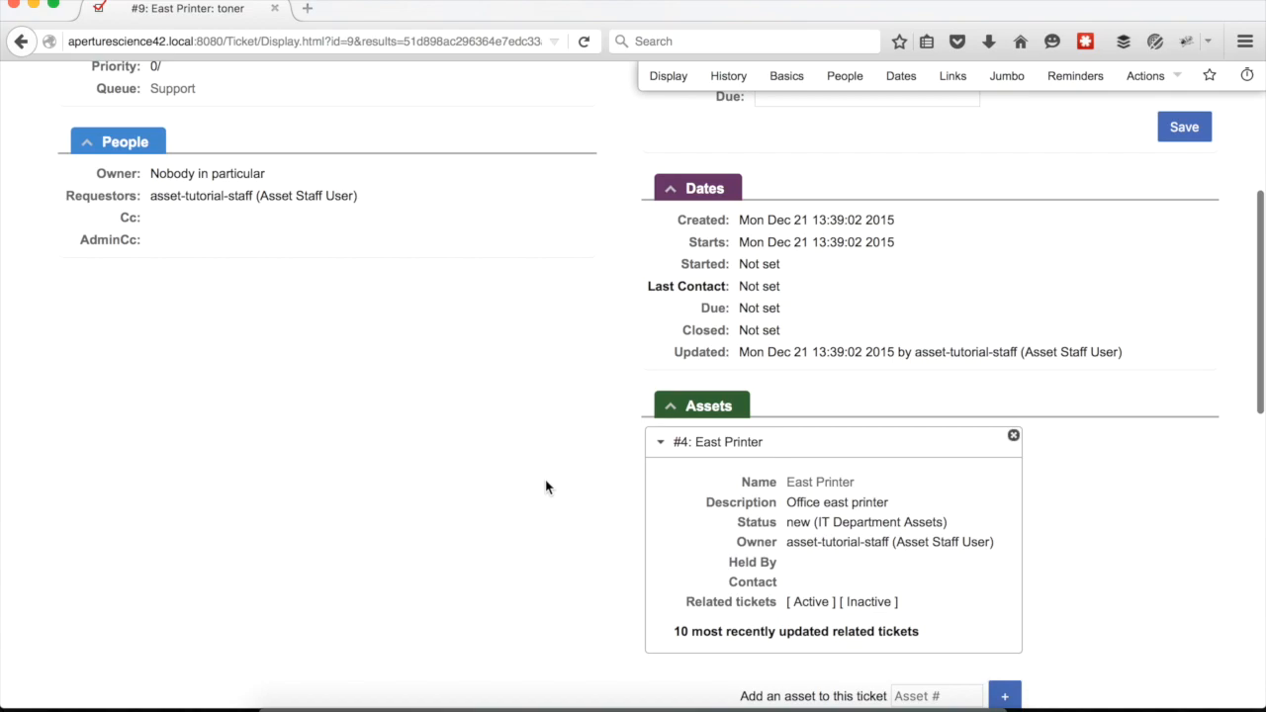
{"action": "scroll", "coordinate": [546, 486], "scroll_direction": "down", "scroll_amount": 2}
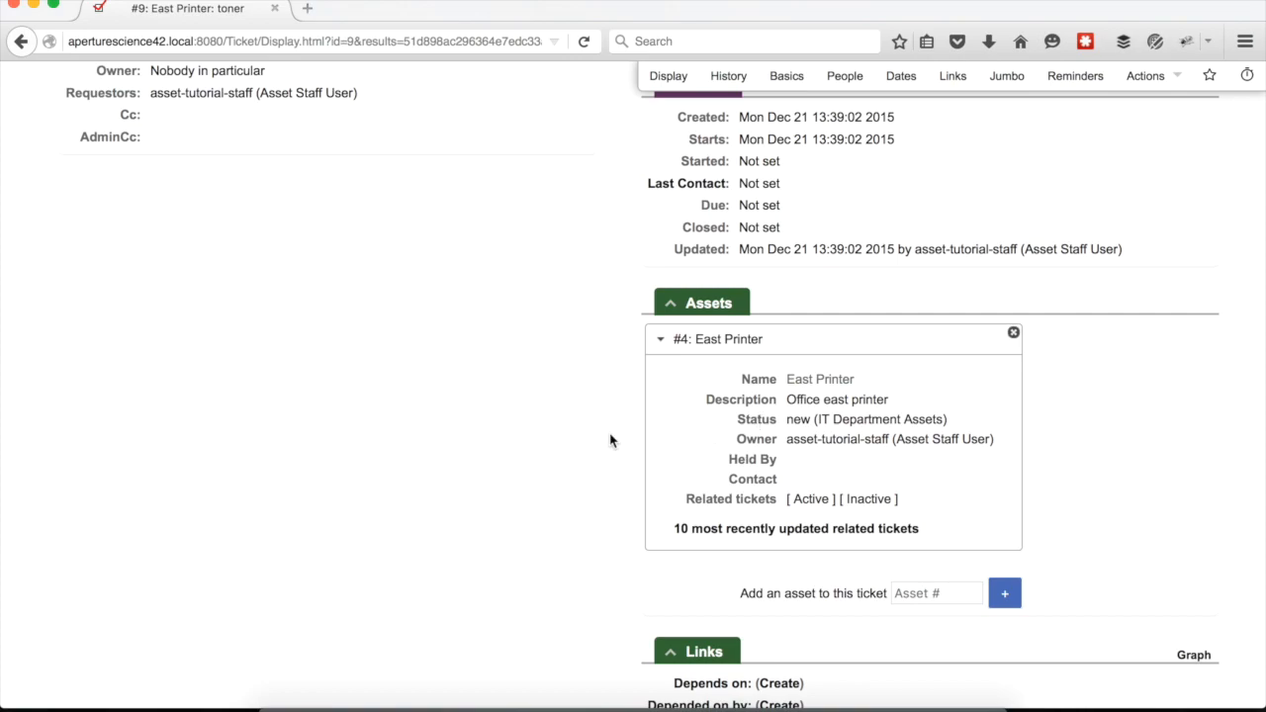
{"action": "scroll", "coordinate": [366, 445], "scroll_direction": "down", "scroll_amount": 2}
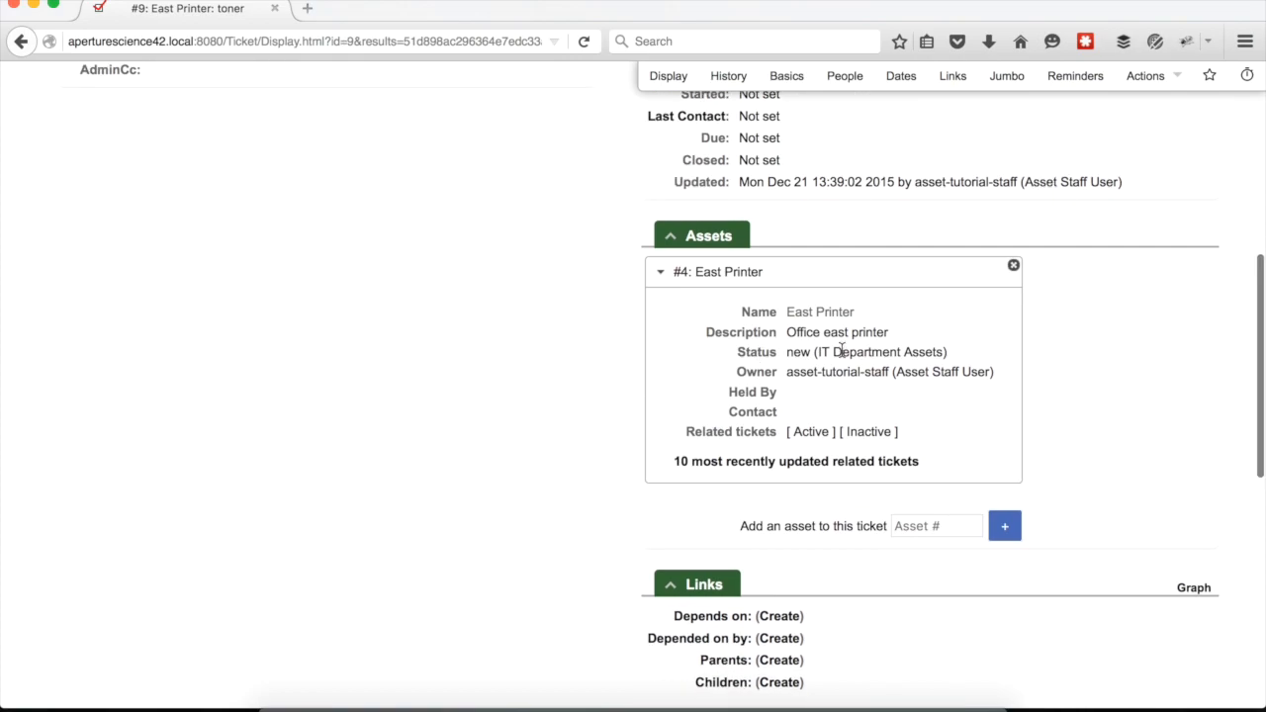
- Open the East Printer asset from the ticket and examine its ticket link and Model custom field
{"action": "left_click", "coordinate": [827, 314]}
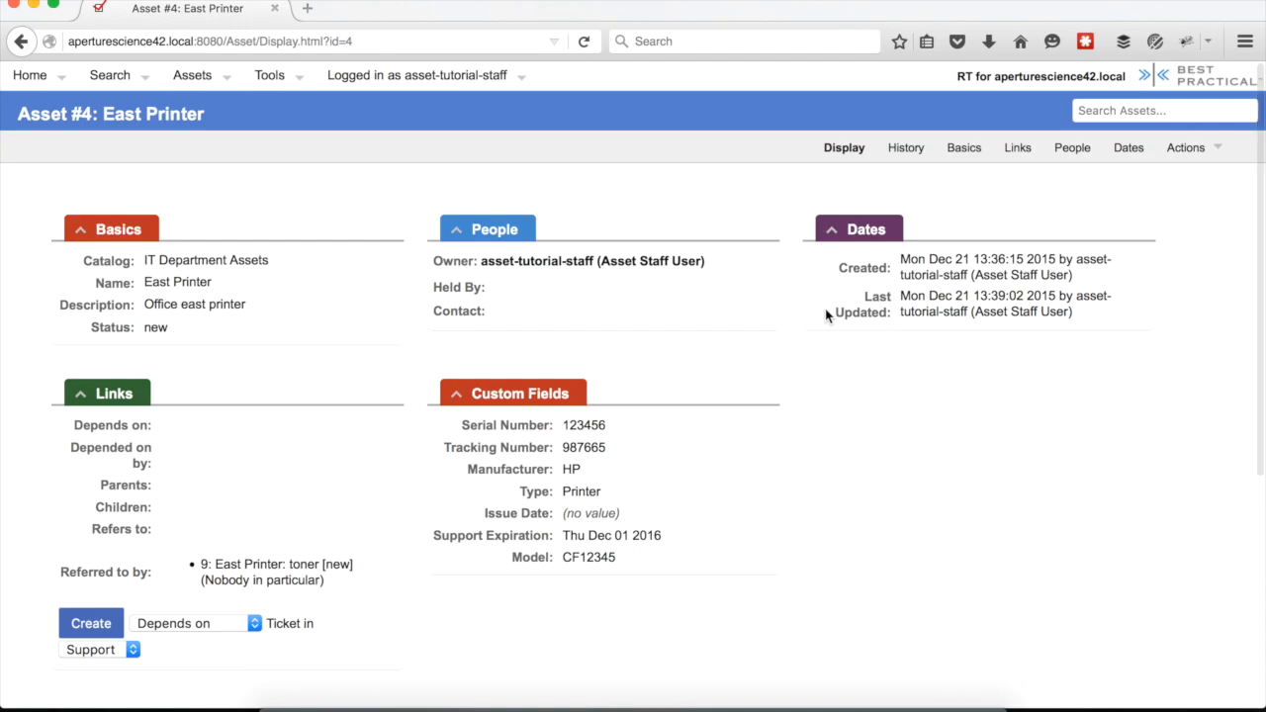
{"action": "scroll", "coordinate": [575, 465], "scroll_direction": "down", "scroll_amount": 2}
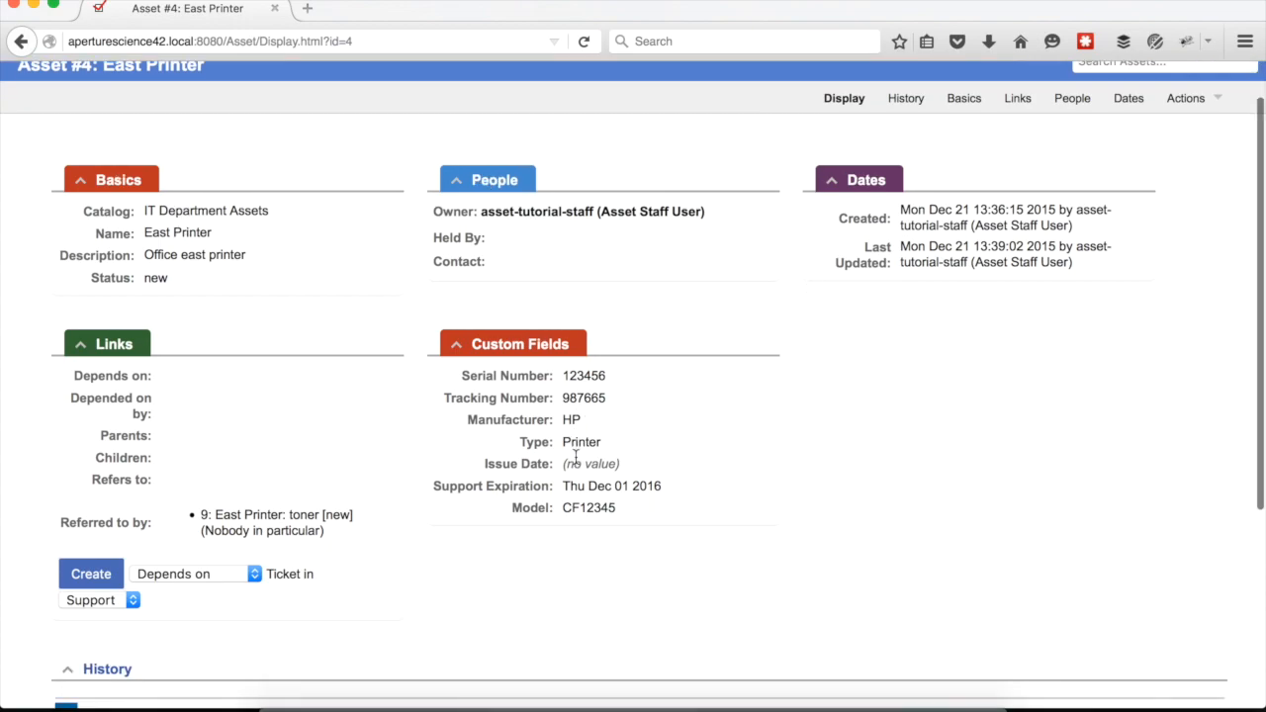
{"action": "left_click_drag", "start_coordinate": [620, 508], "coordinate": [555, 509]}
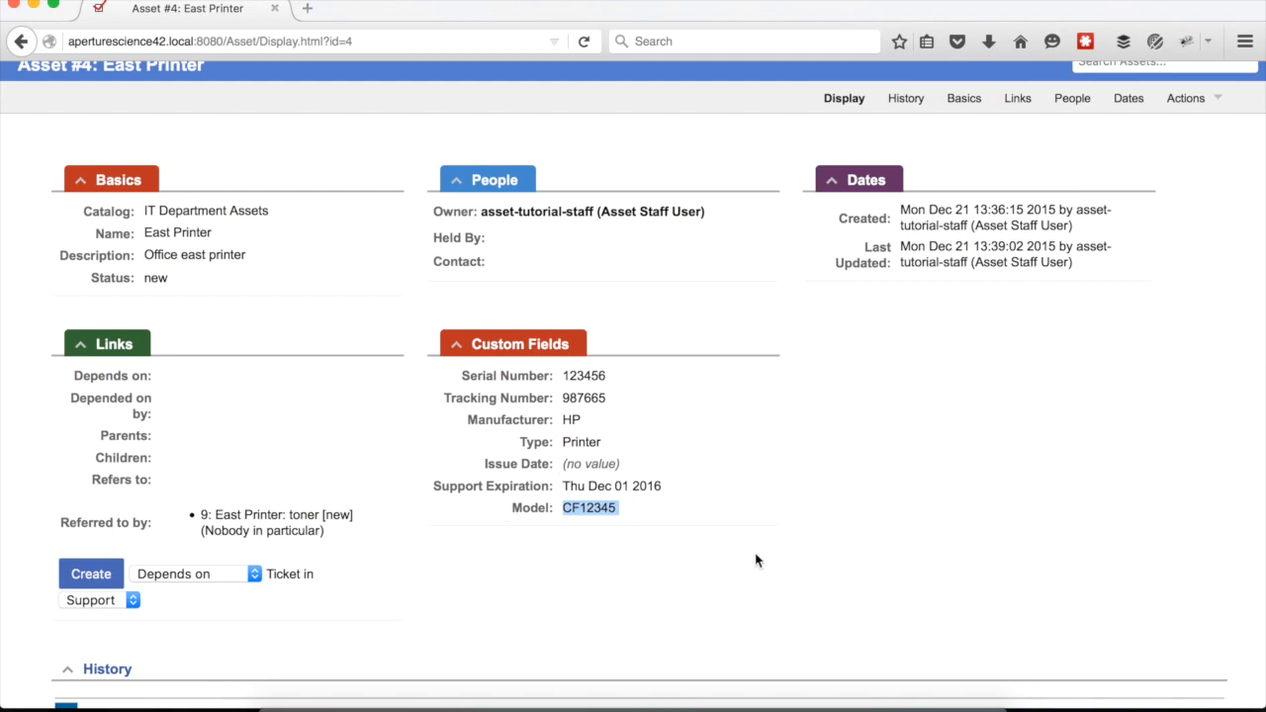
{"action": "left_click", "coordinate": [637, 522]}
{"action": "scroll", "coordinate": [663, 507], "scroll_direction": "up", "scroll_amount": 1}
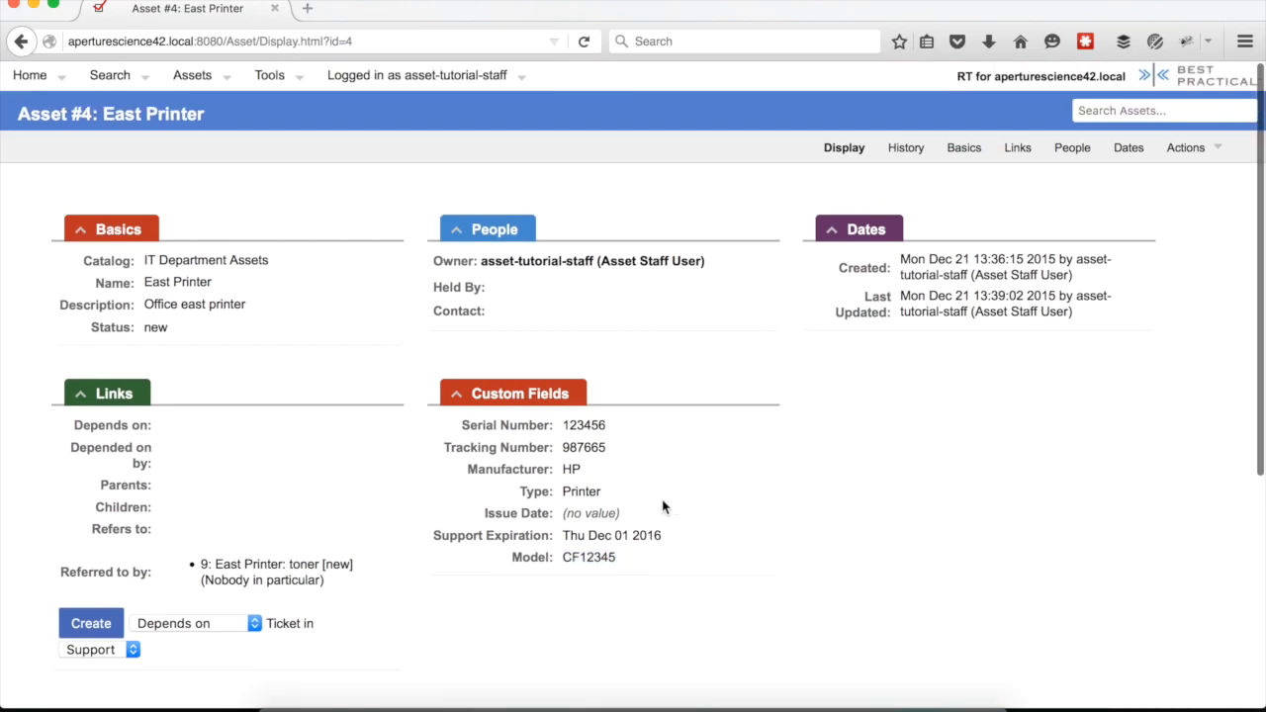